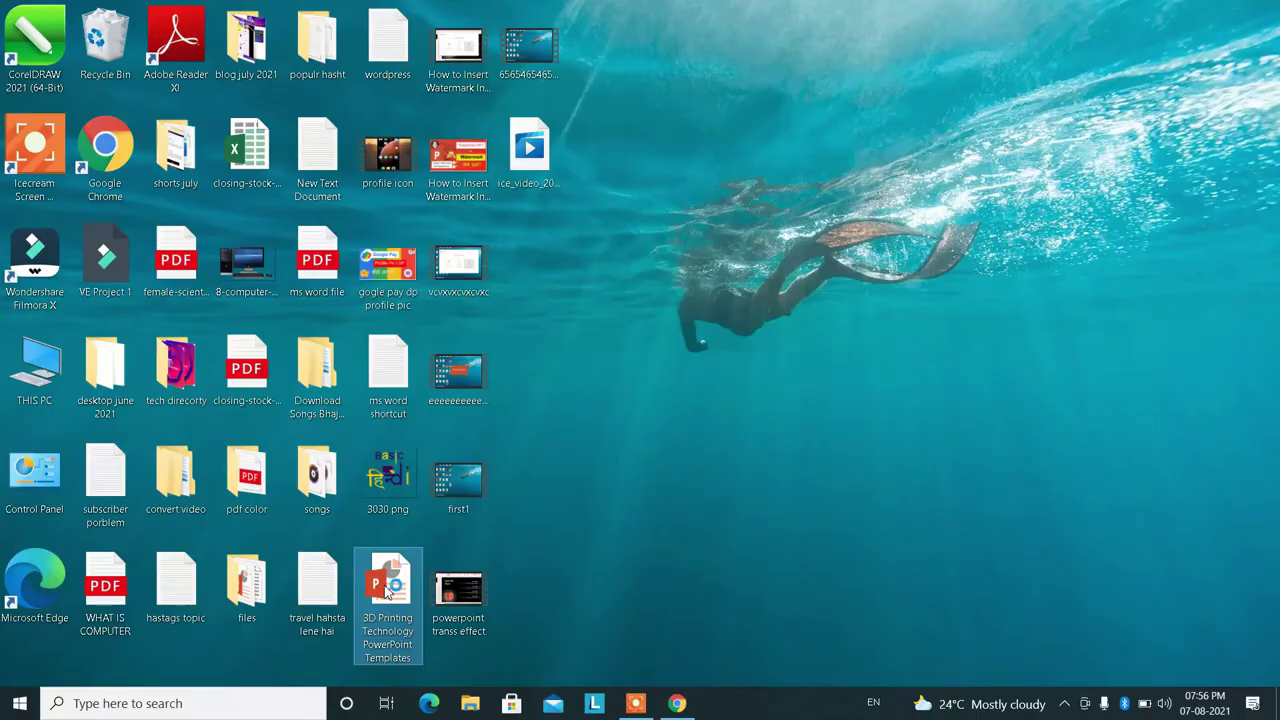
Step: Open the '3D Printing Technology PowerPoint Templates' file from the desktop
double_click(387, 590)
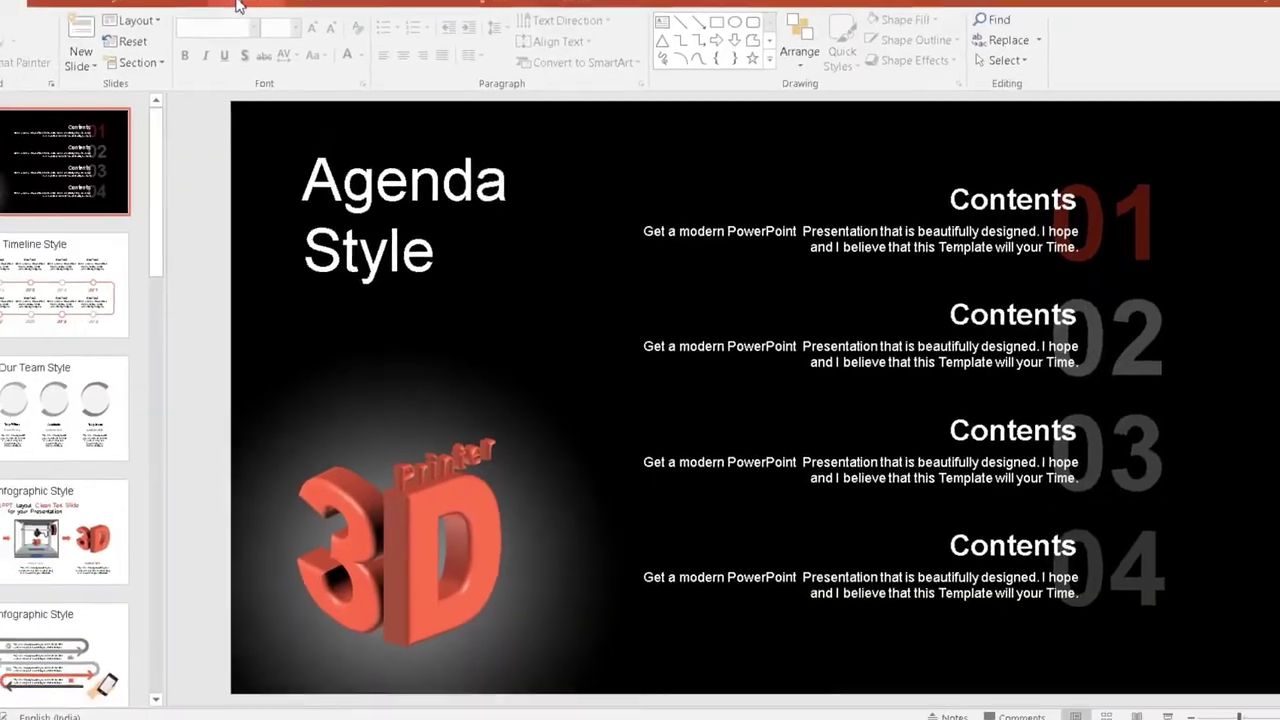
Step: Switch between Animations and Transitions, ending on the Agenda Style slide's transition options
left_click(288, 38)
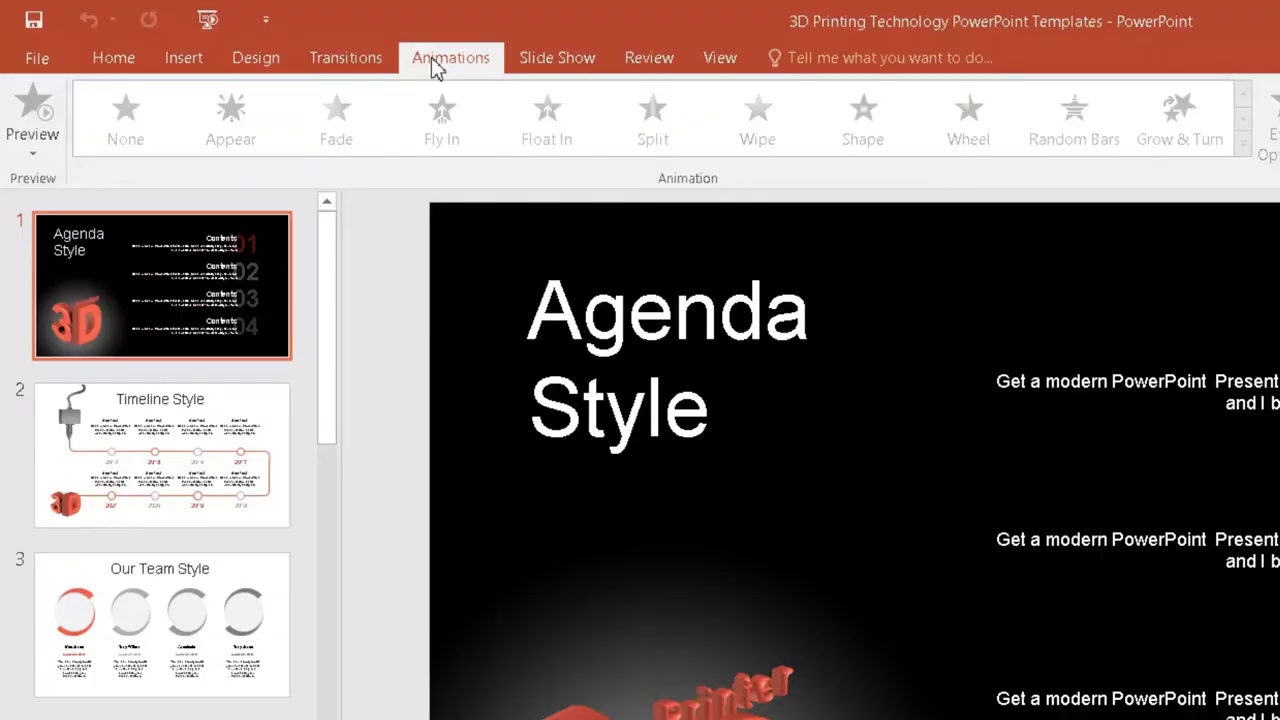
left_click(332, 57)
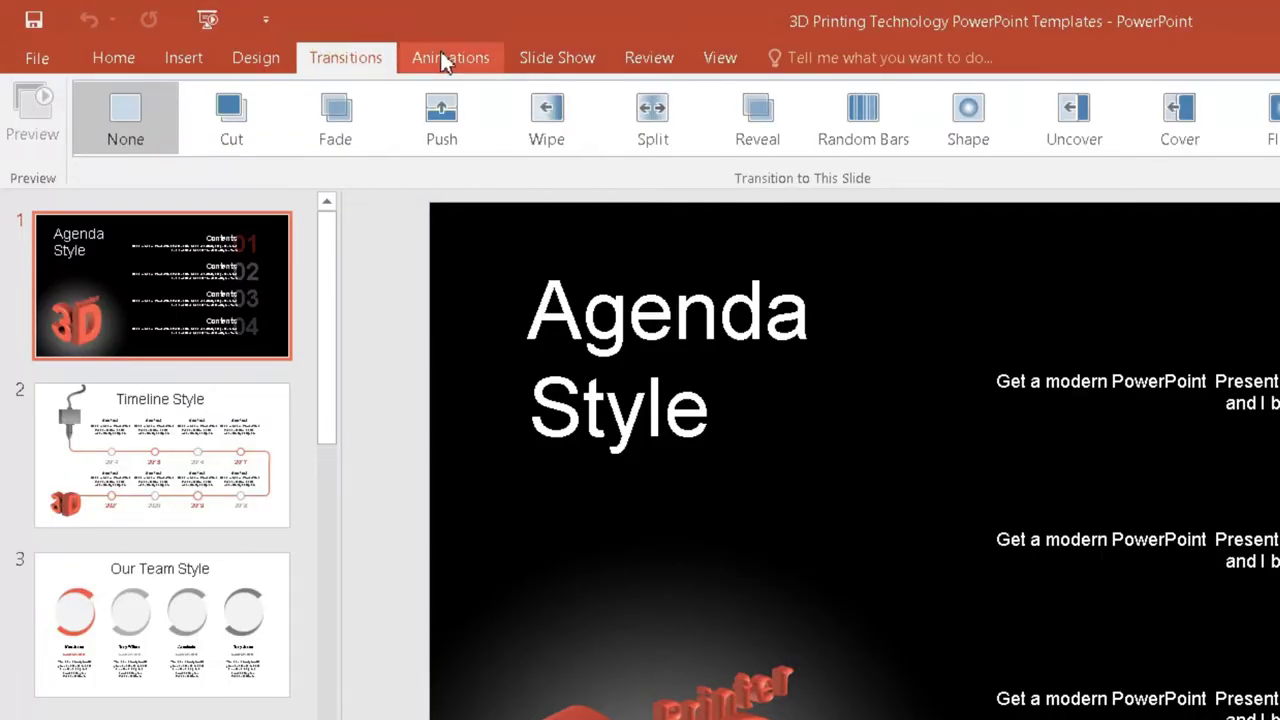
left_click(446, 60)
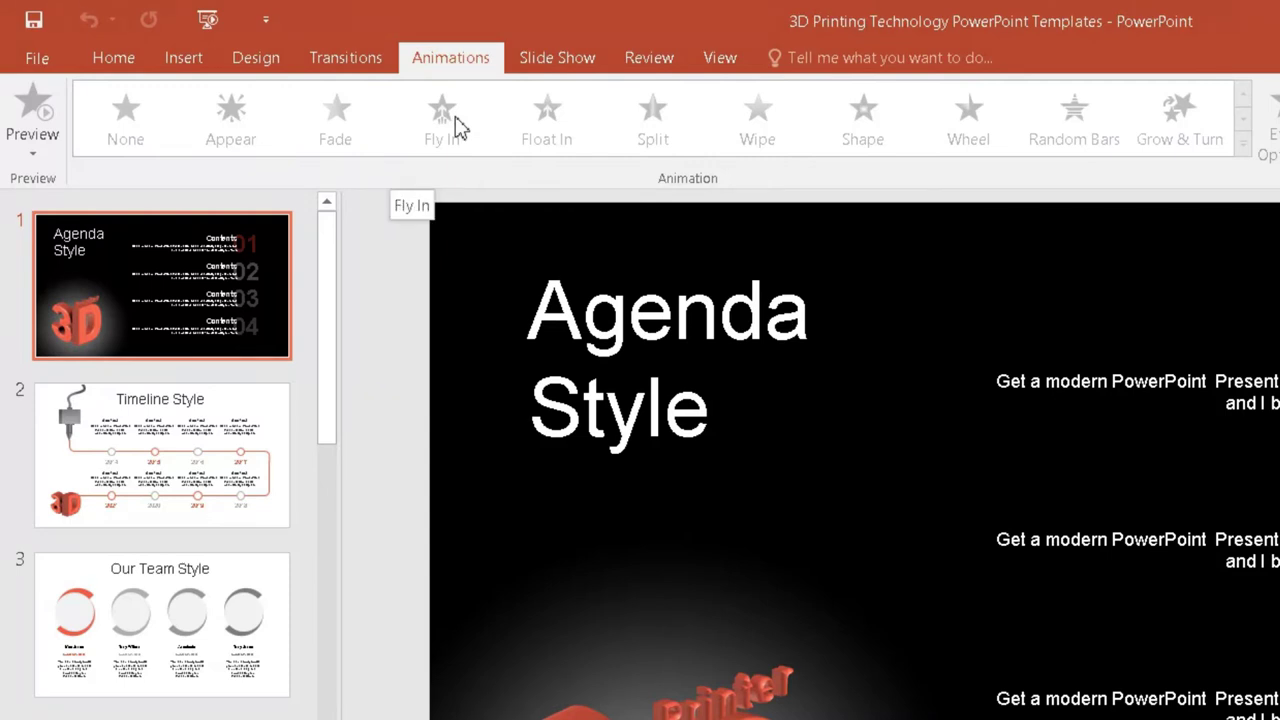
left_click(358, 66)
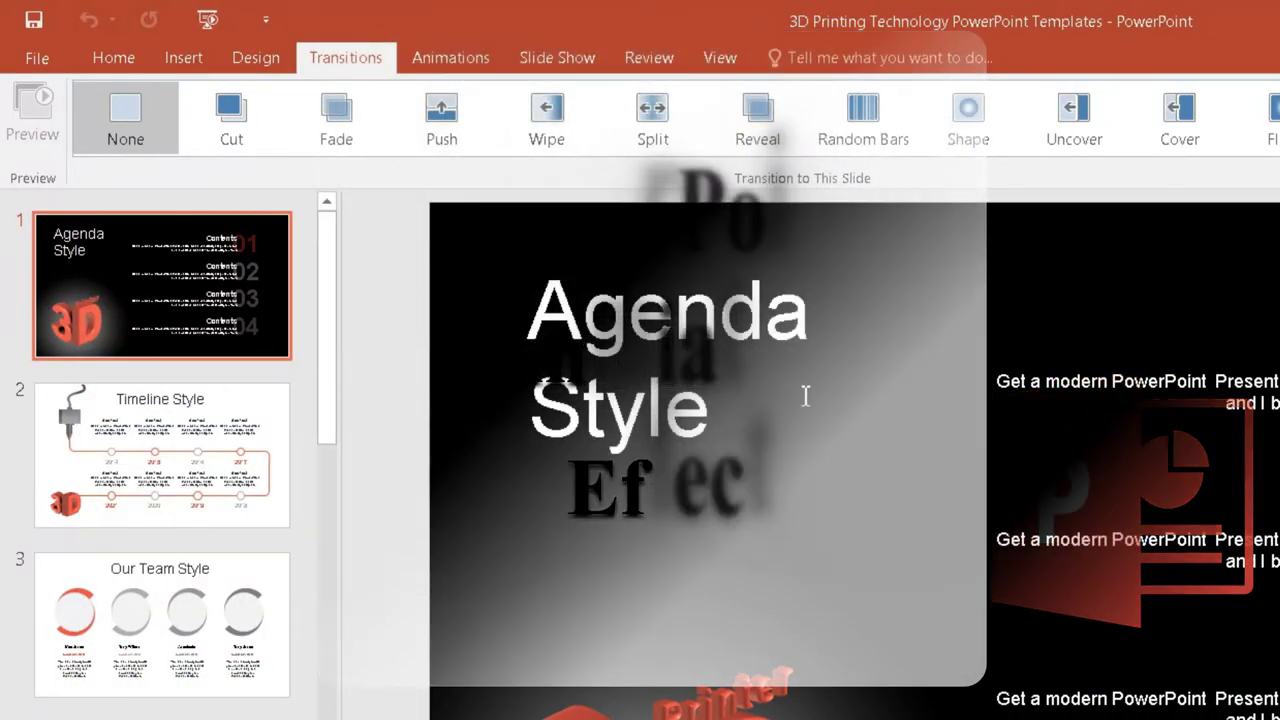
Step: Return to the Animations ribbon to show the slide's animation effects
left_click(418, 62)
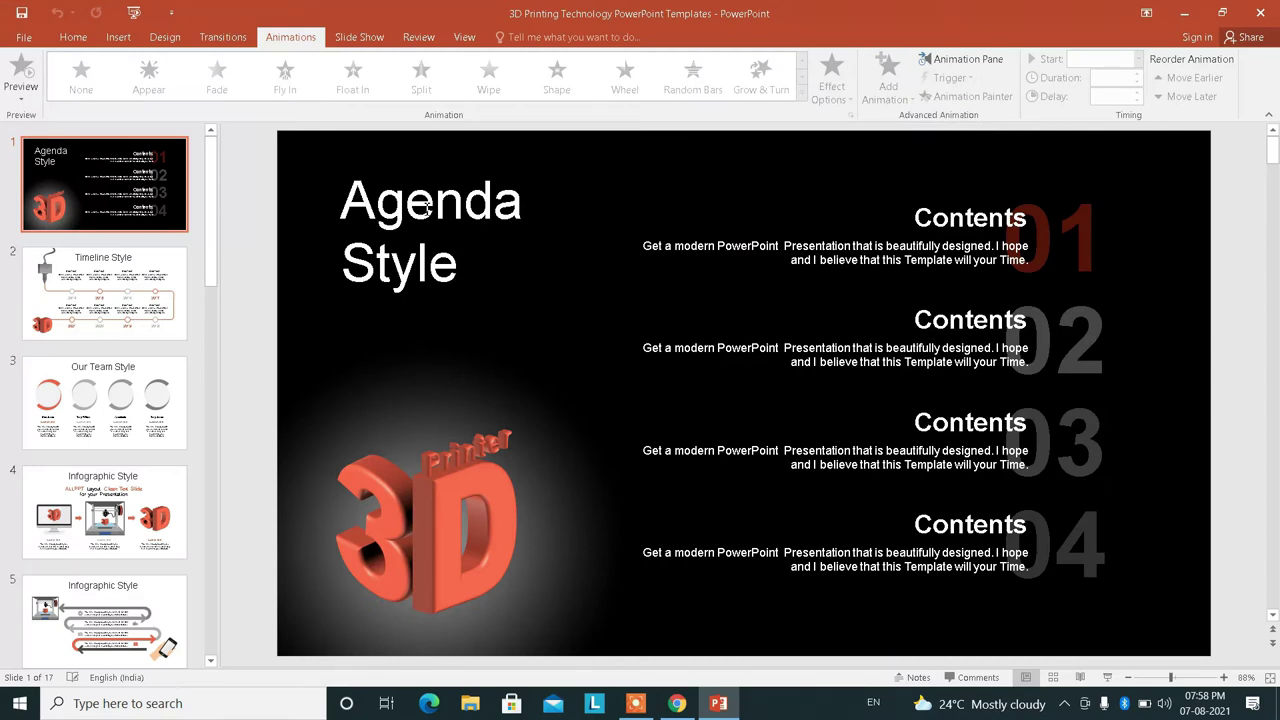
left_click(429, 206)
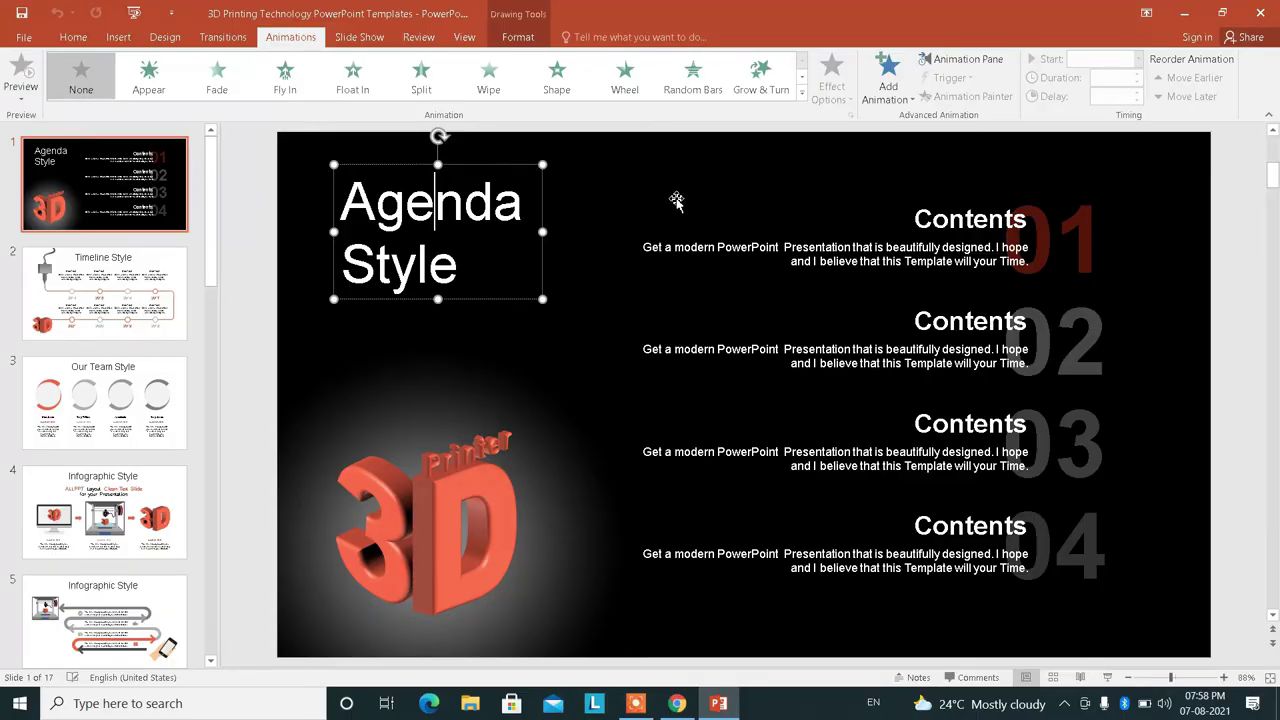
left_click(238, 37)
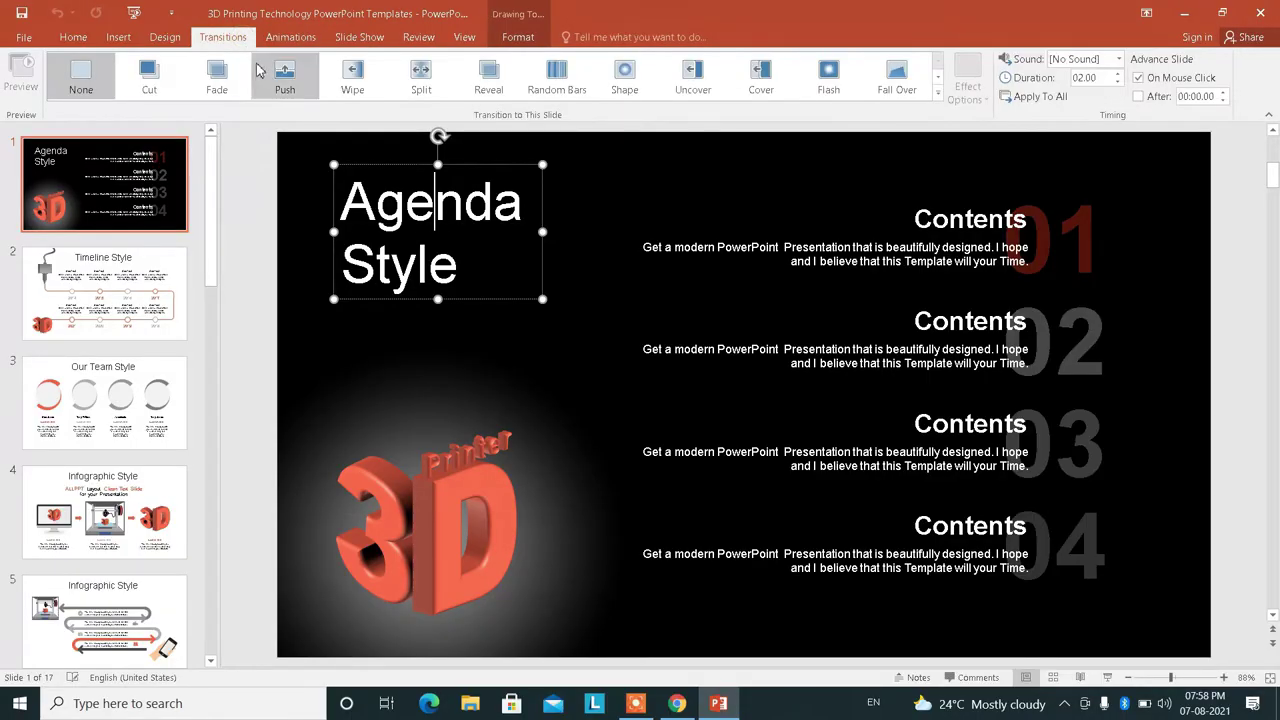
left_click(277, 38)
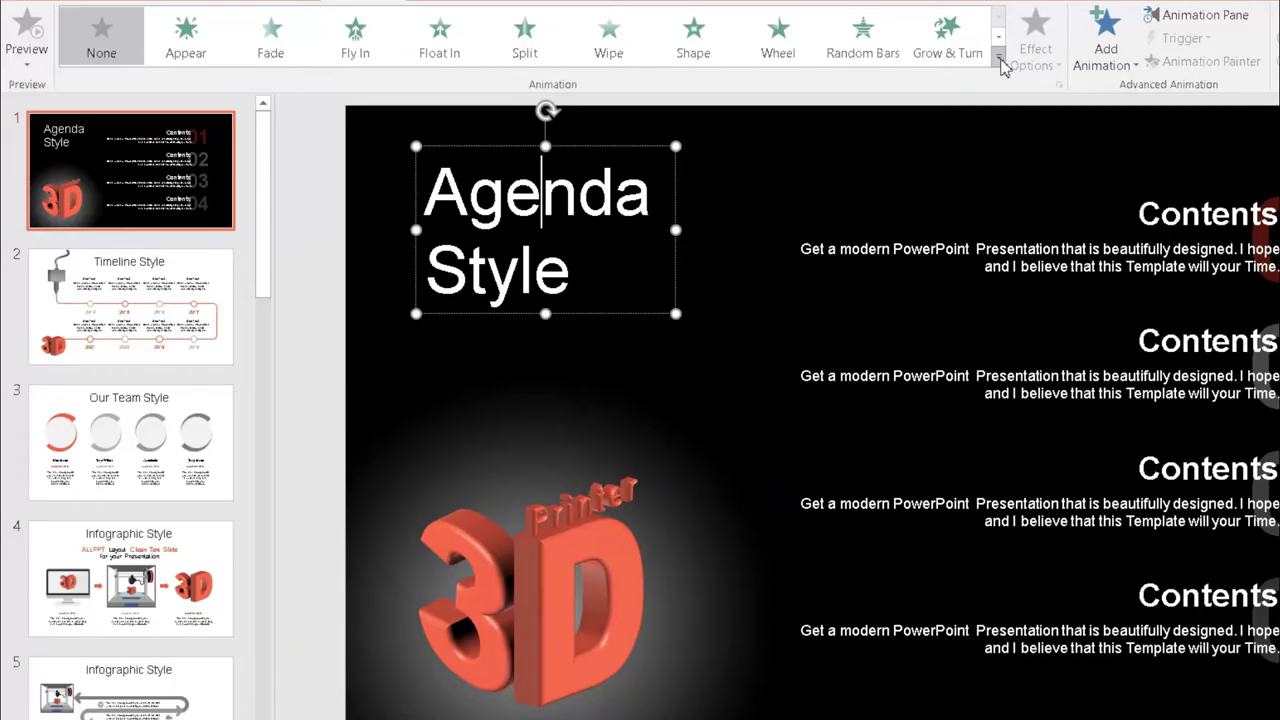
left_click(1000, 62)
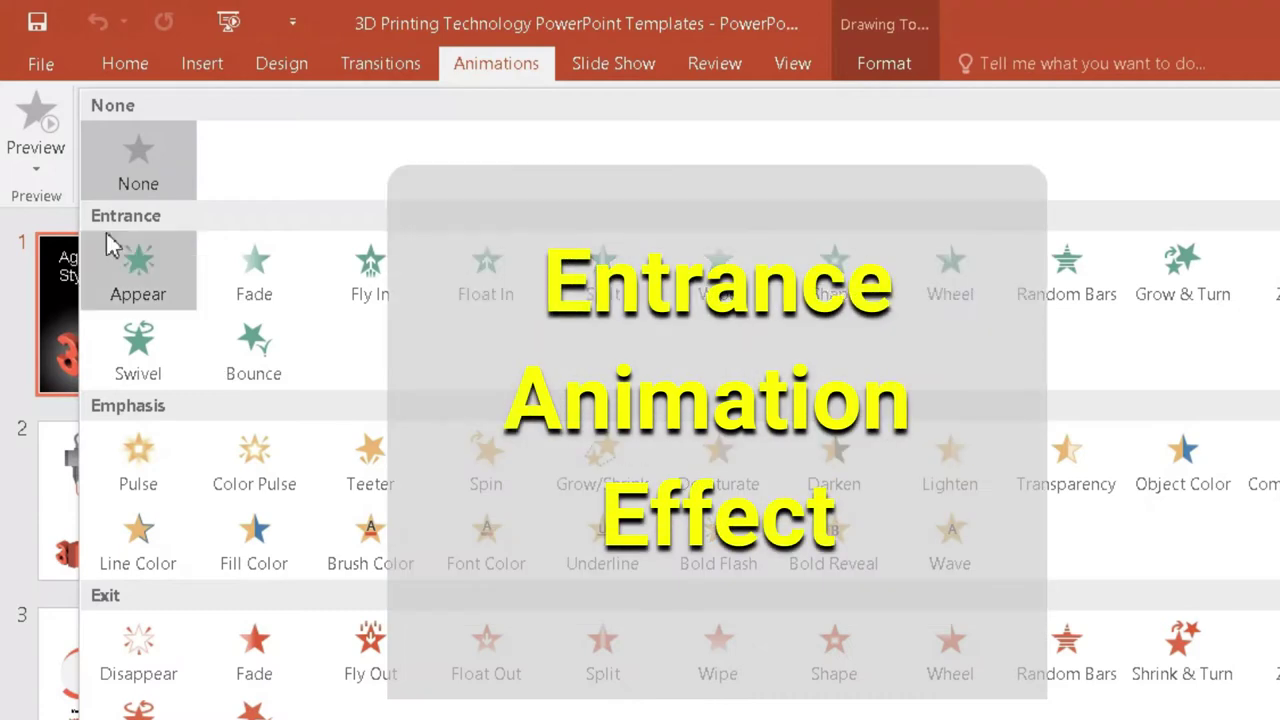
key("Escape")
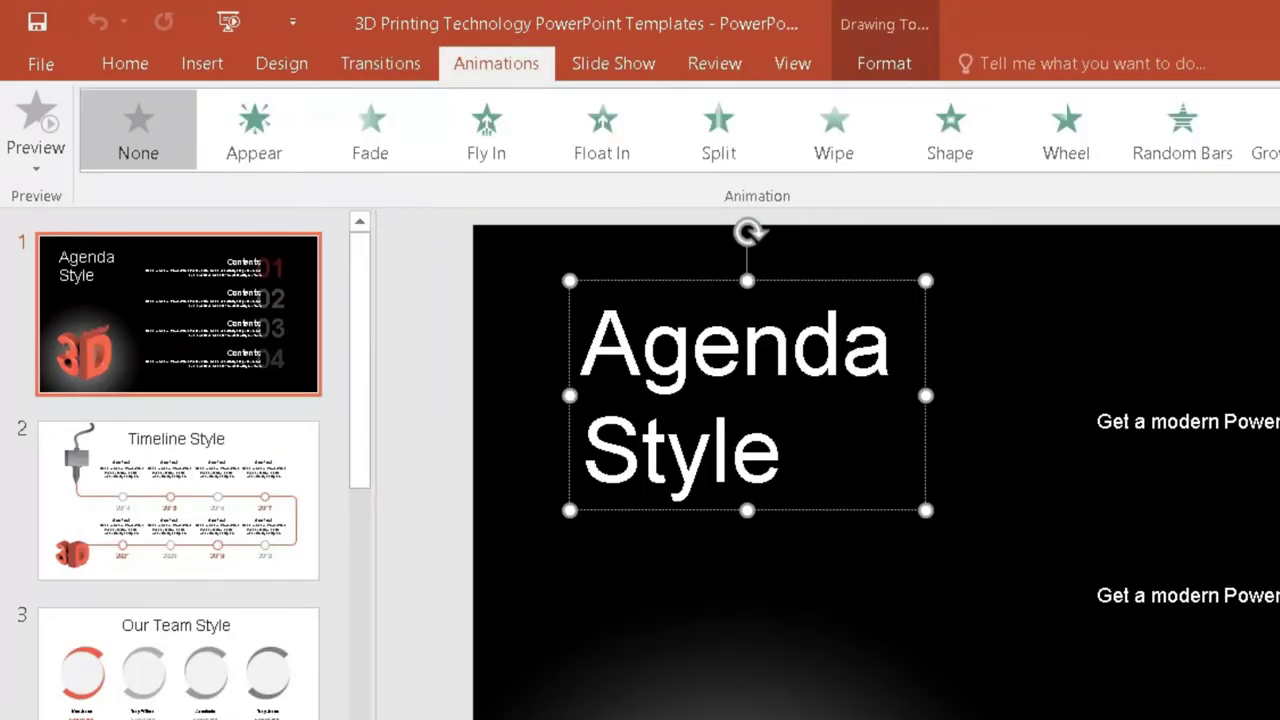
left_click(1100, 416)
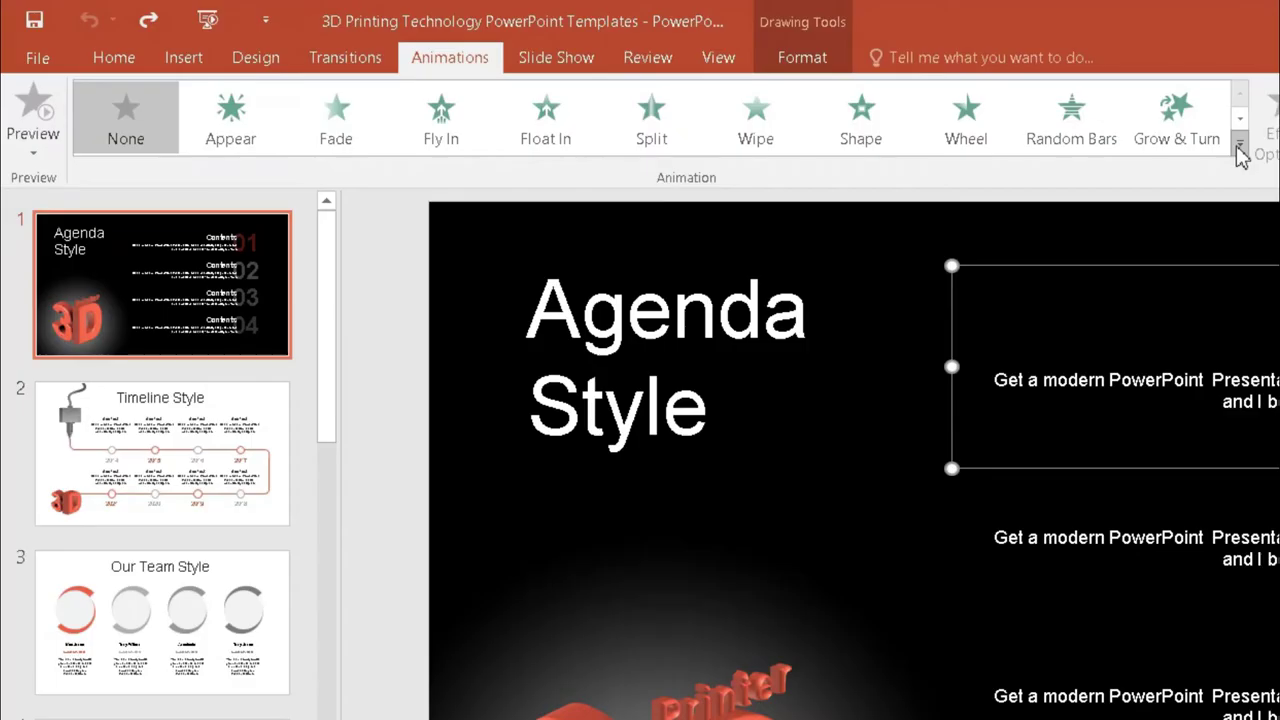
Step: Apply the Fly In entrance effect to the first Contents block
left_click(803, 99)
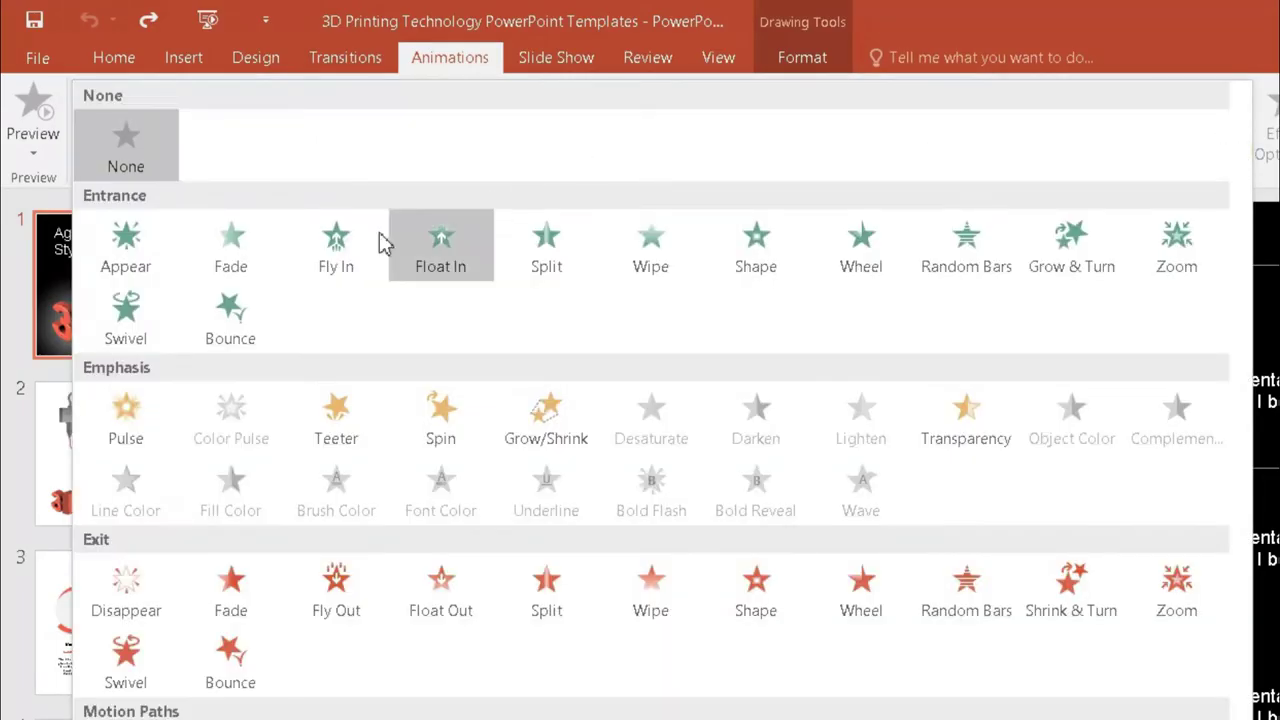
left_click(338, 262)
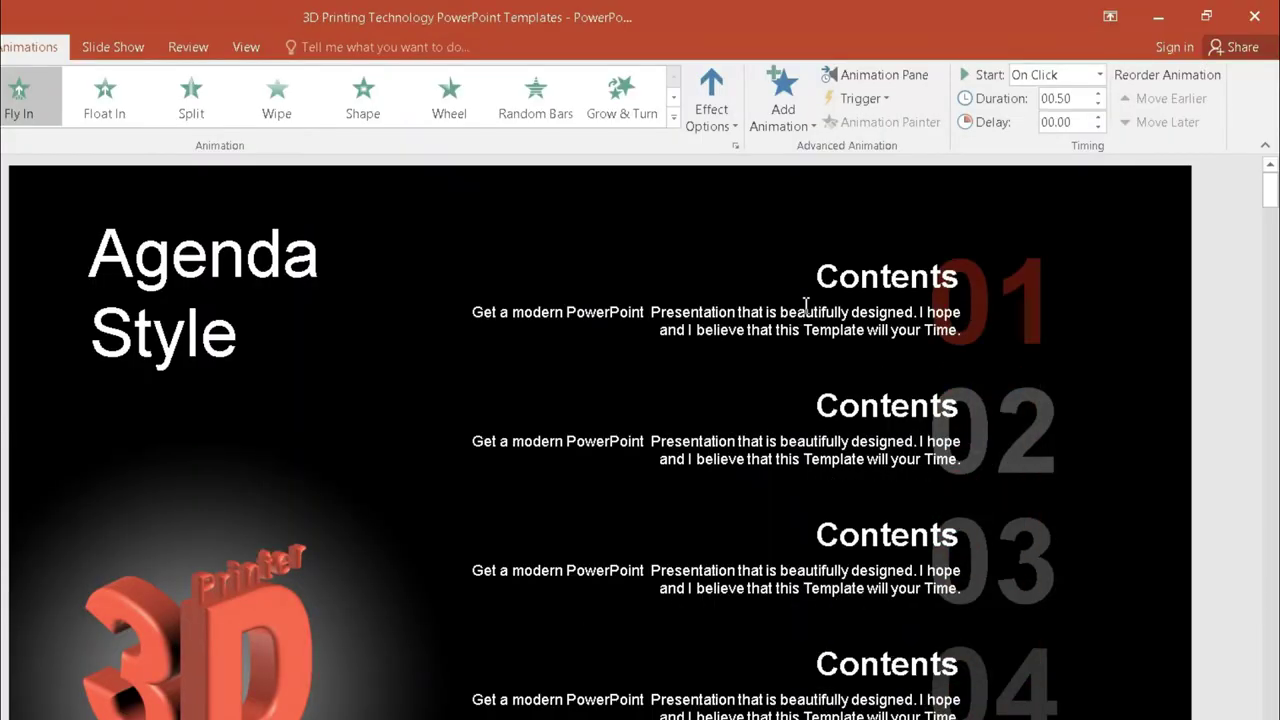
left_click(842, 285)
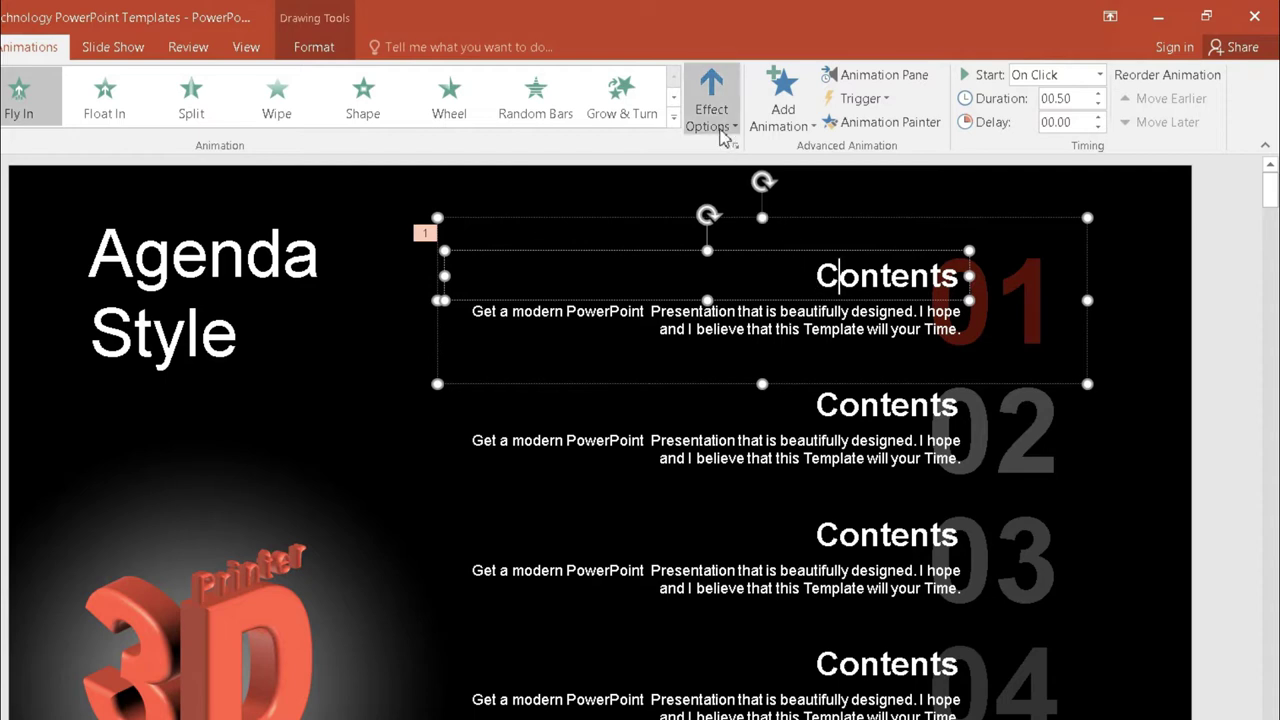
Step: Set the Fly In direction to From Top, after trying From Bottom and From Bottom-Left
left_click(722, 134)
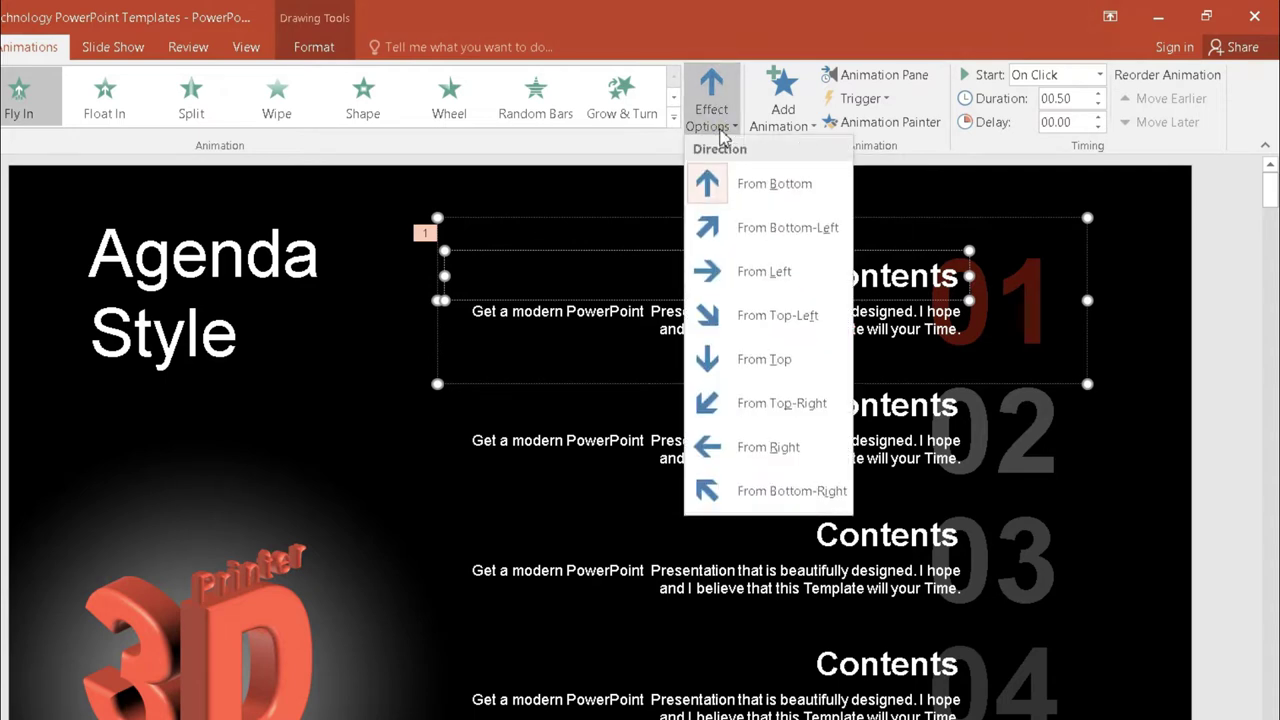
left_click(746, 188)
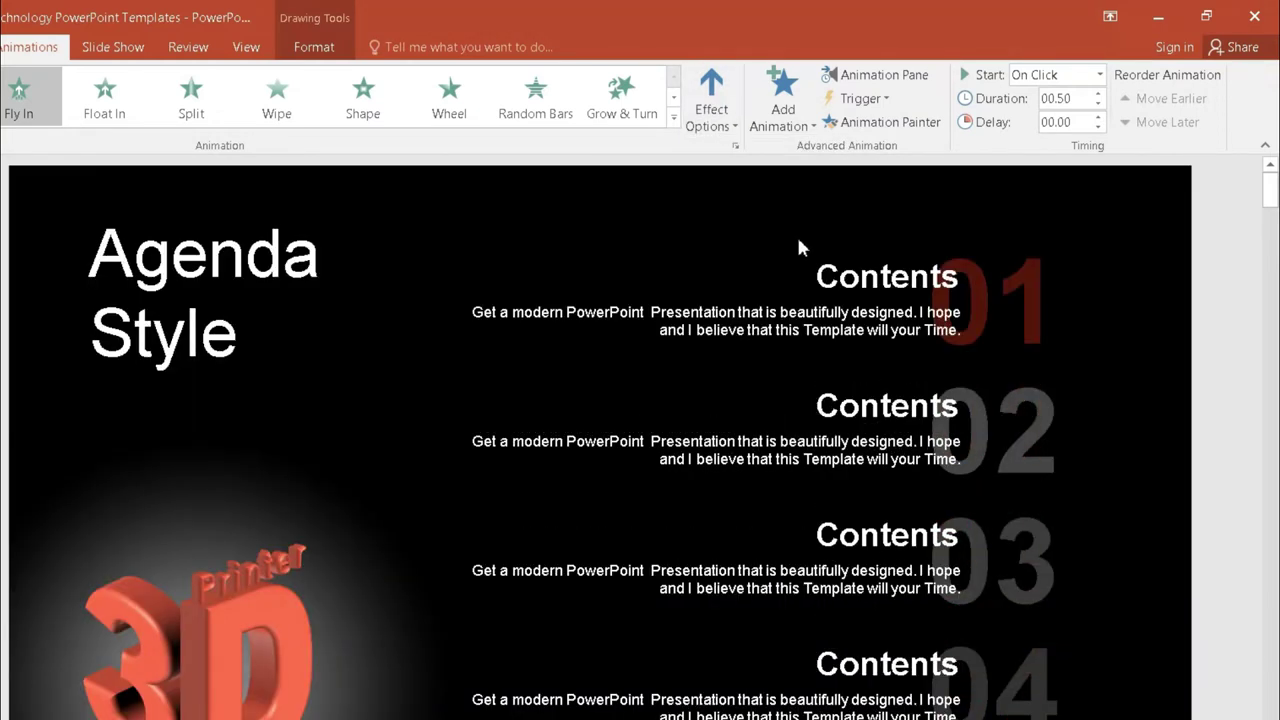
left_click(718, 131)
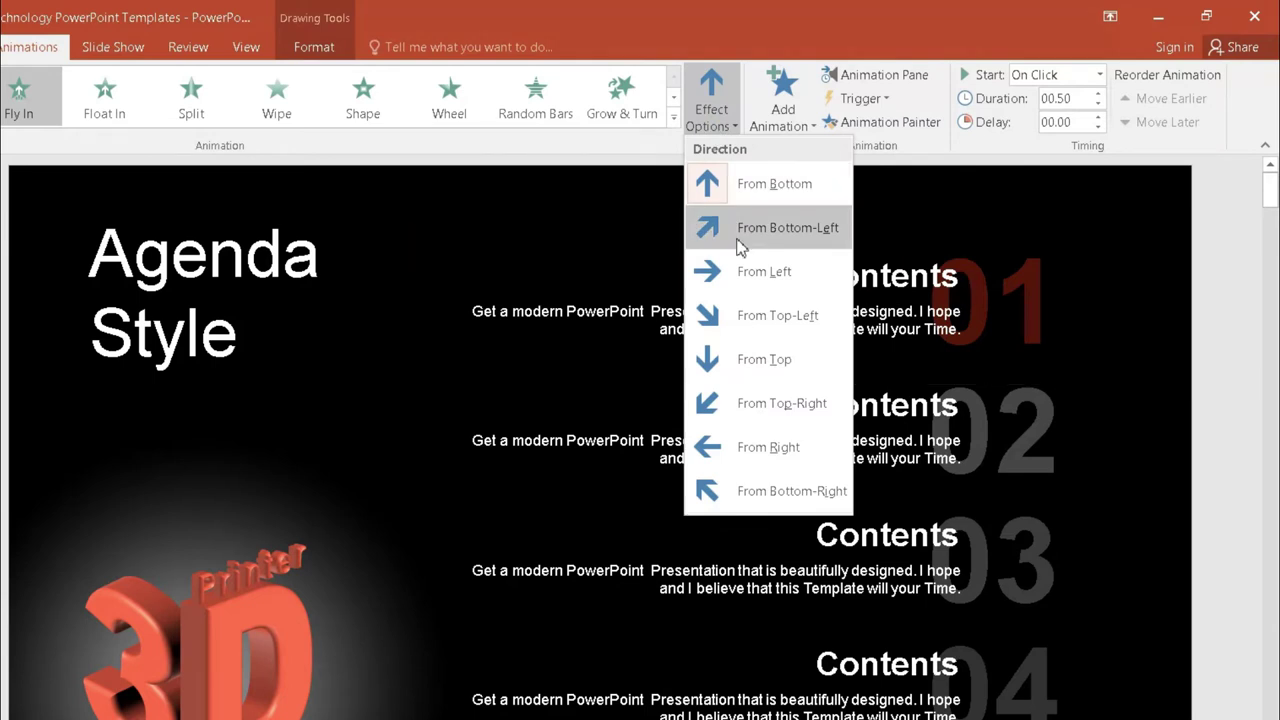
left_click(740, 232)
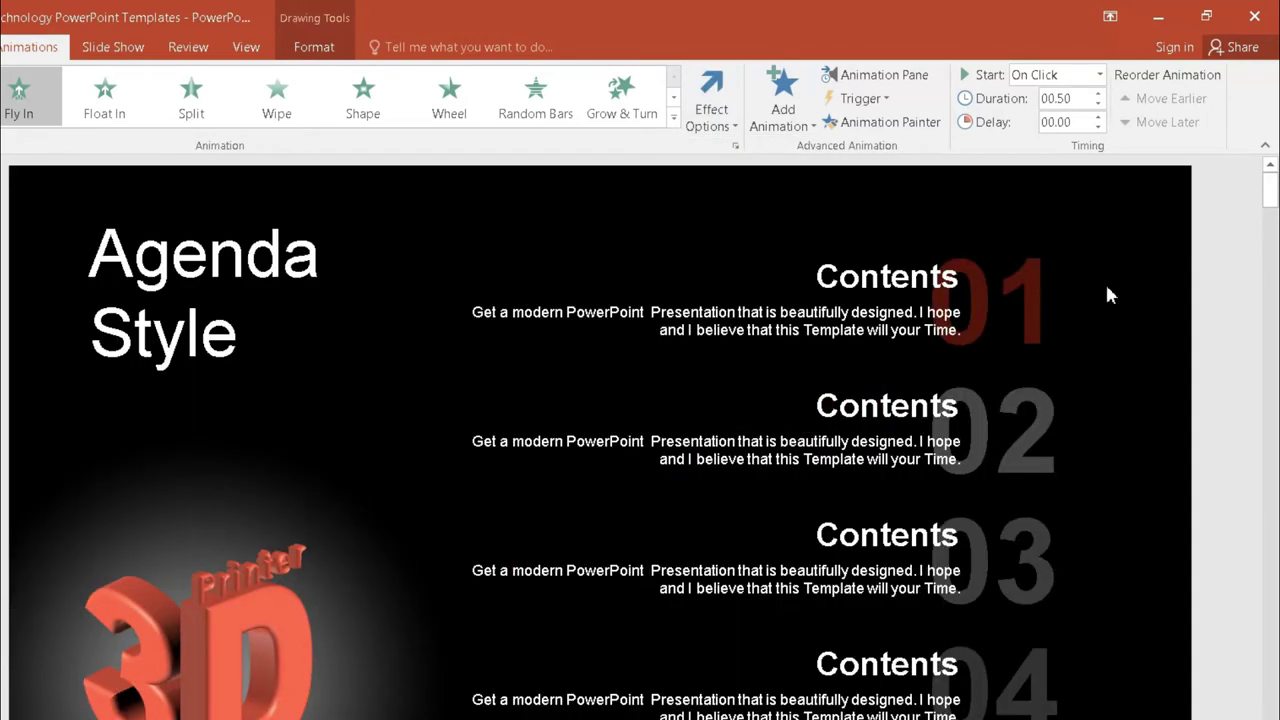
left_click(710, 120)
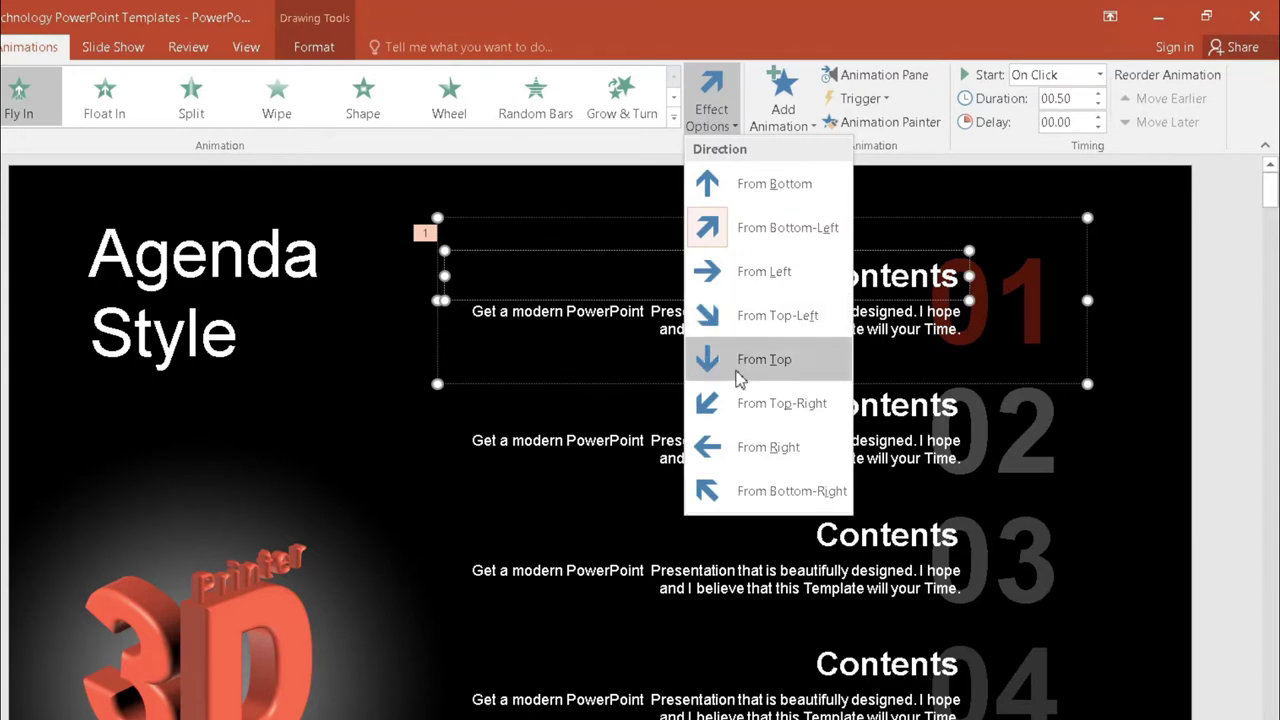
left_click(738, 370)
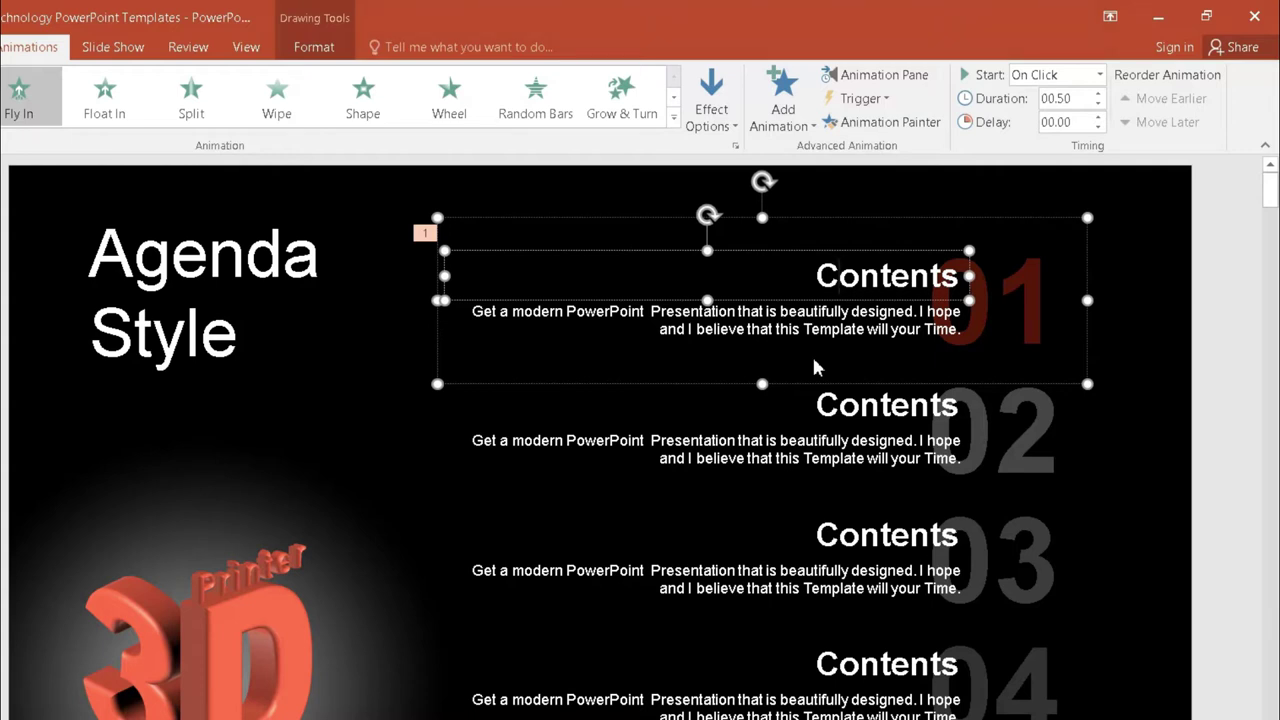
left_click(674, 120)
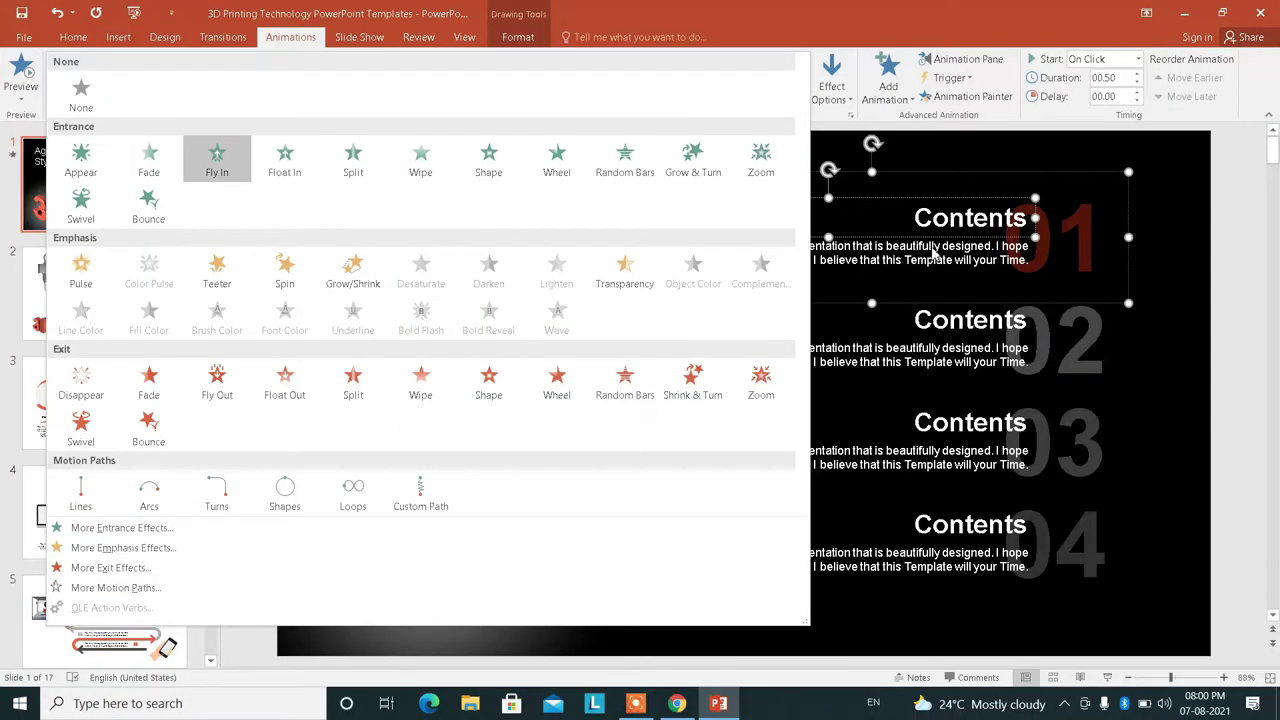
Step: Replace the first Contents block's Fly In entrance with a Fade entrance
left_click(933, 253)
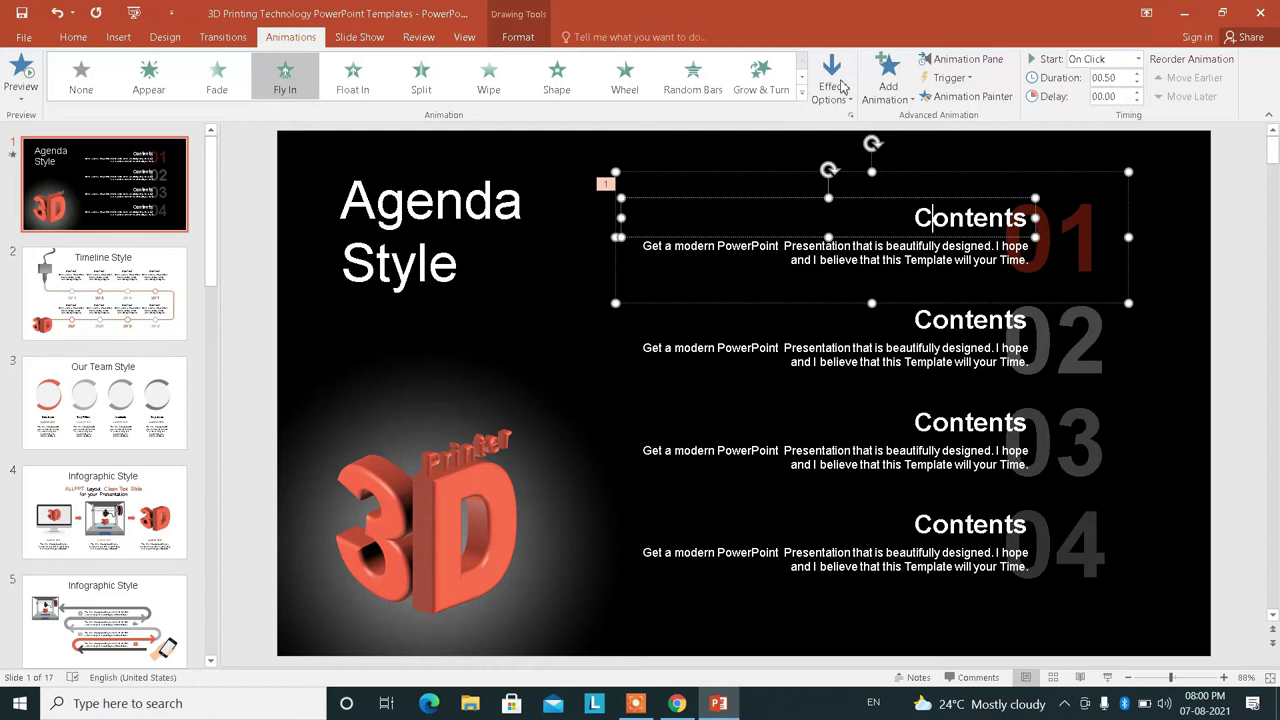
left_click(802, 92)
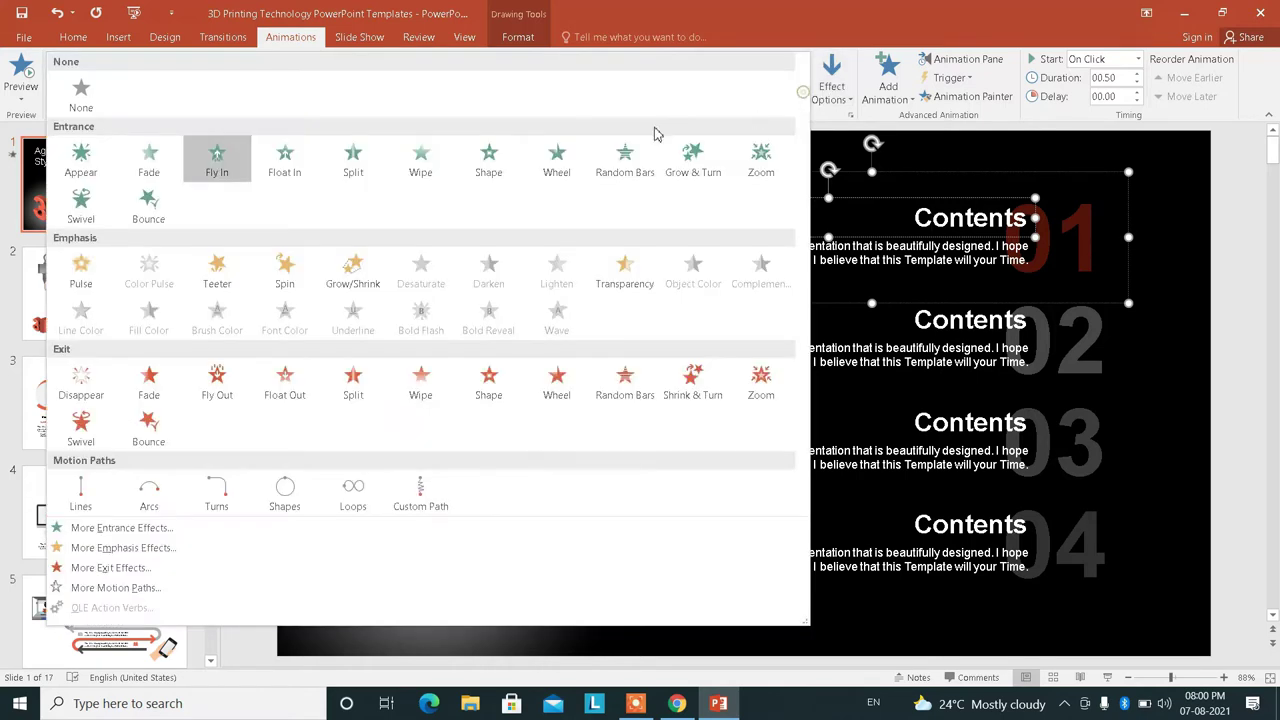
left_click(150, 165)
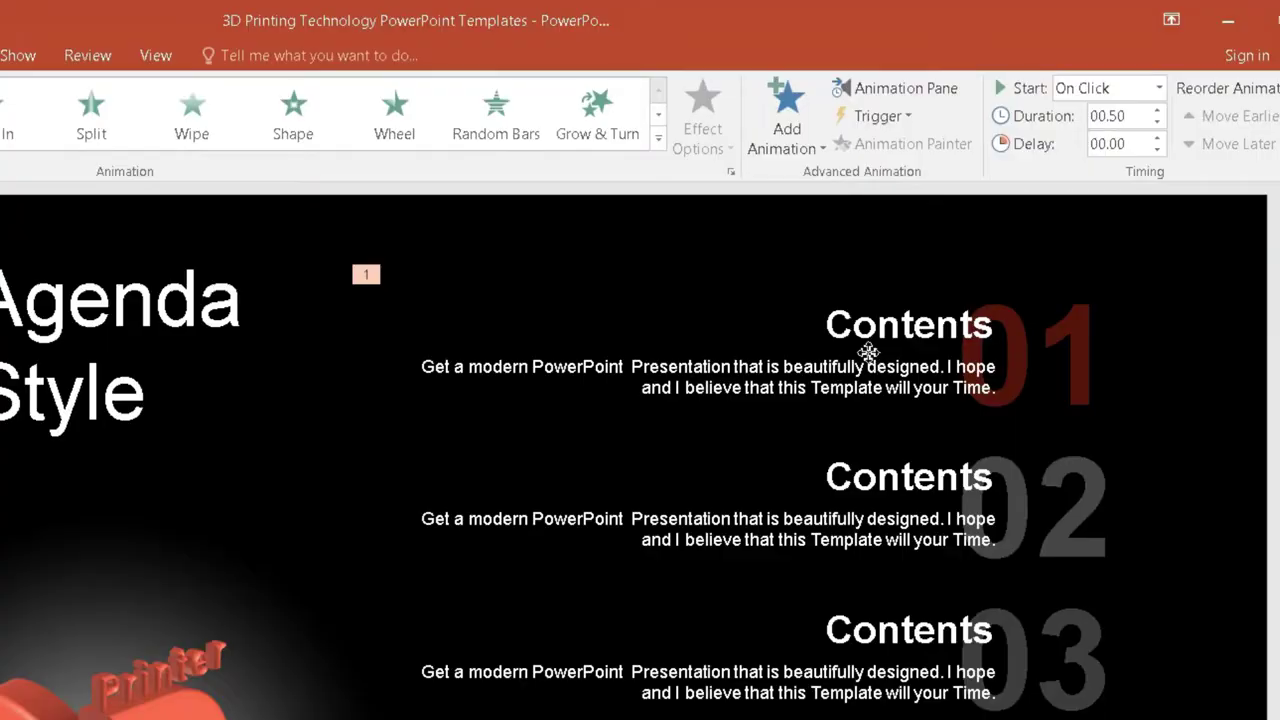
left_click(917, 240)
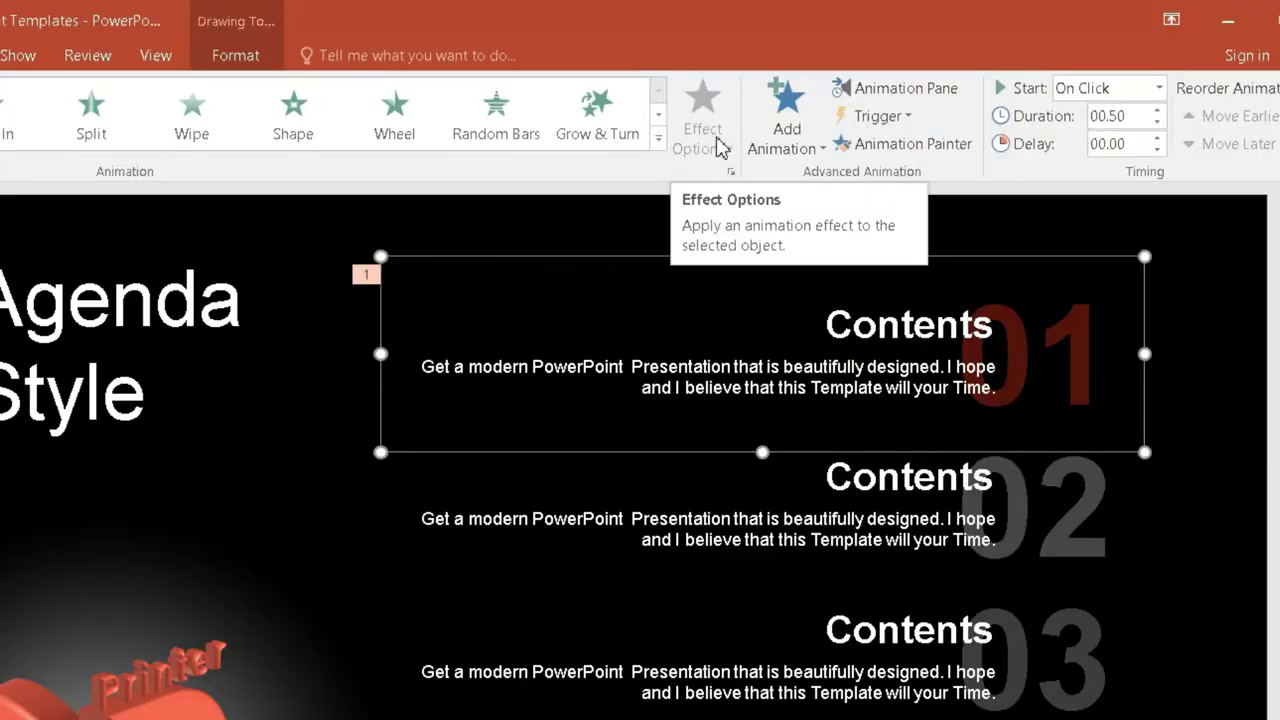
left_click(658, 141)
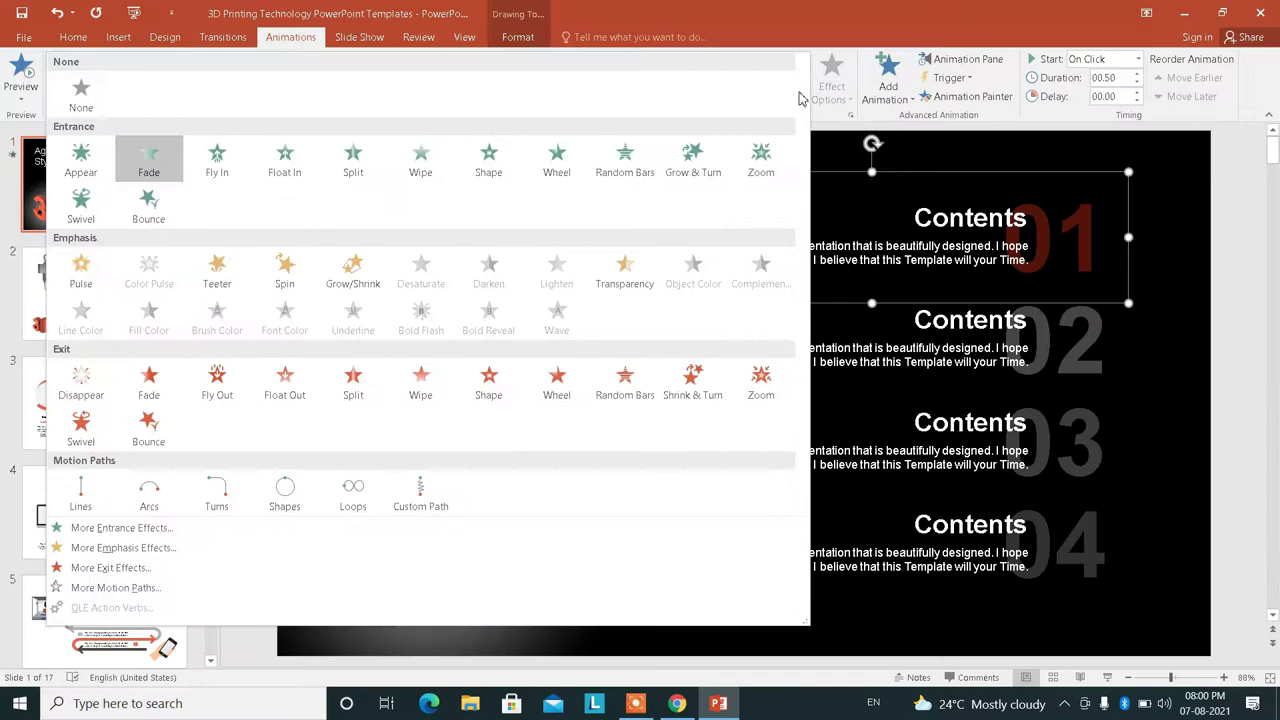
left_click(881, 300)
left_click(886, 320)
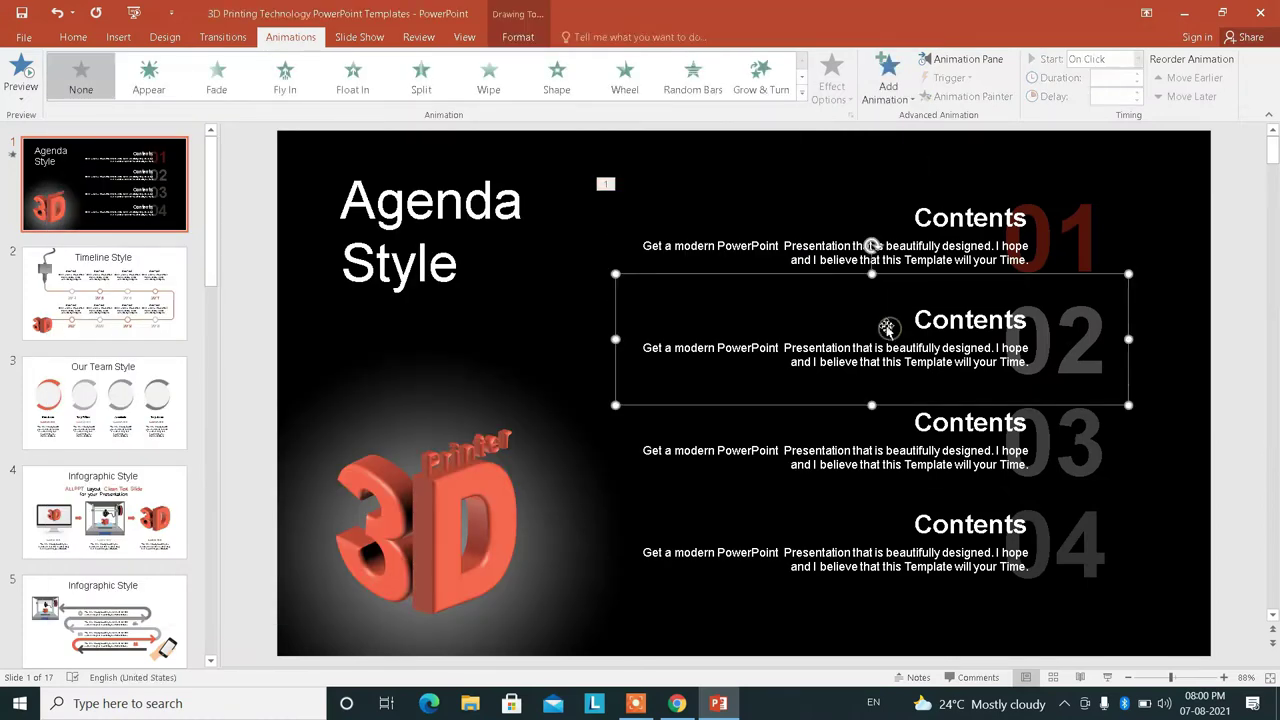
Step: Give the second Contents block a Transparency emphasis with a 25% amount
left_click(803, 95)
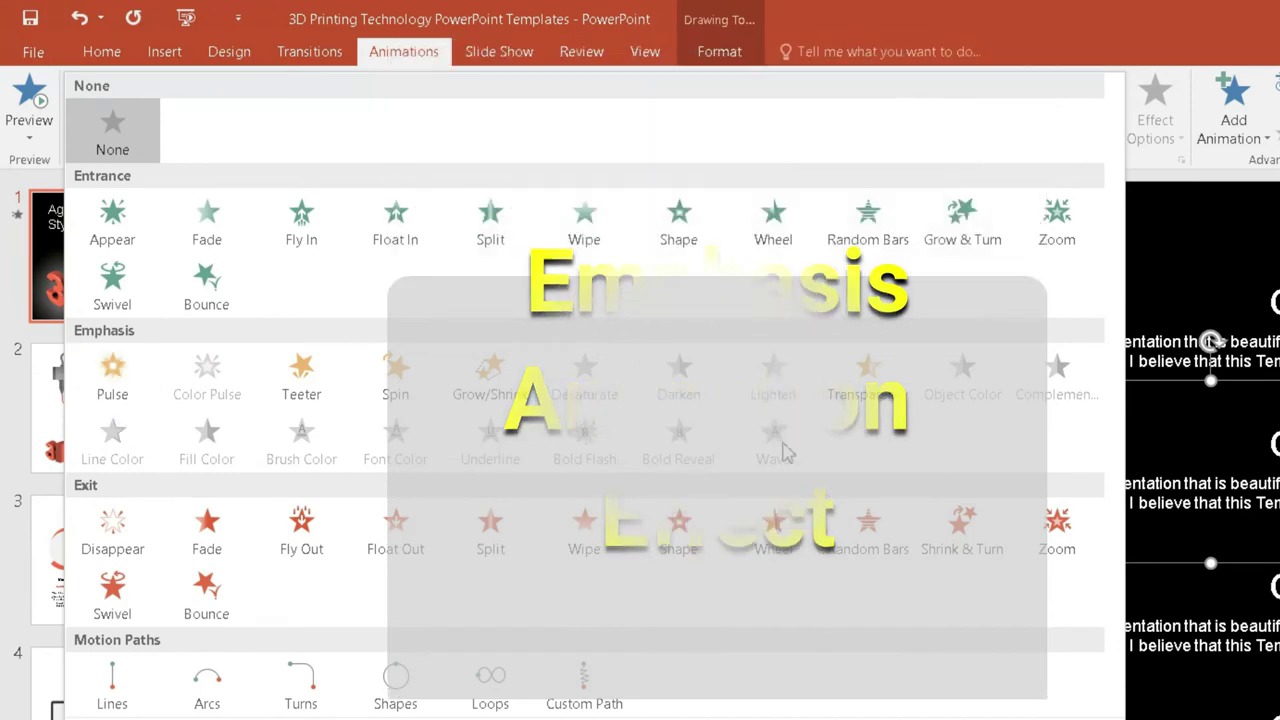
left_click(870, 400)
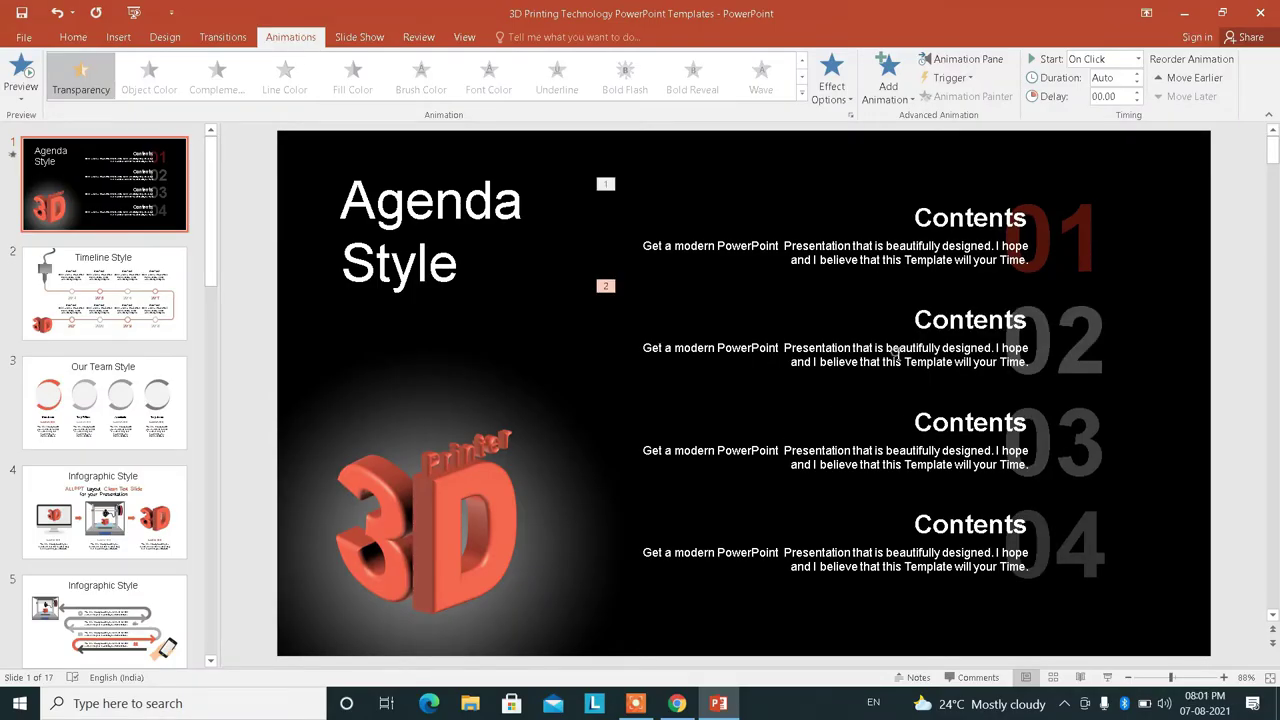
left_click(888, 350)
left_click(840, 100)
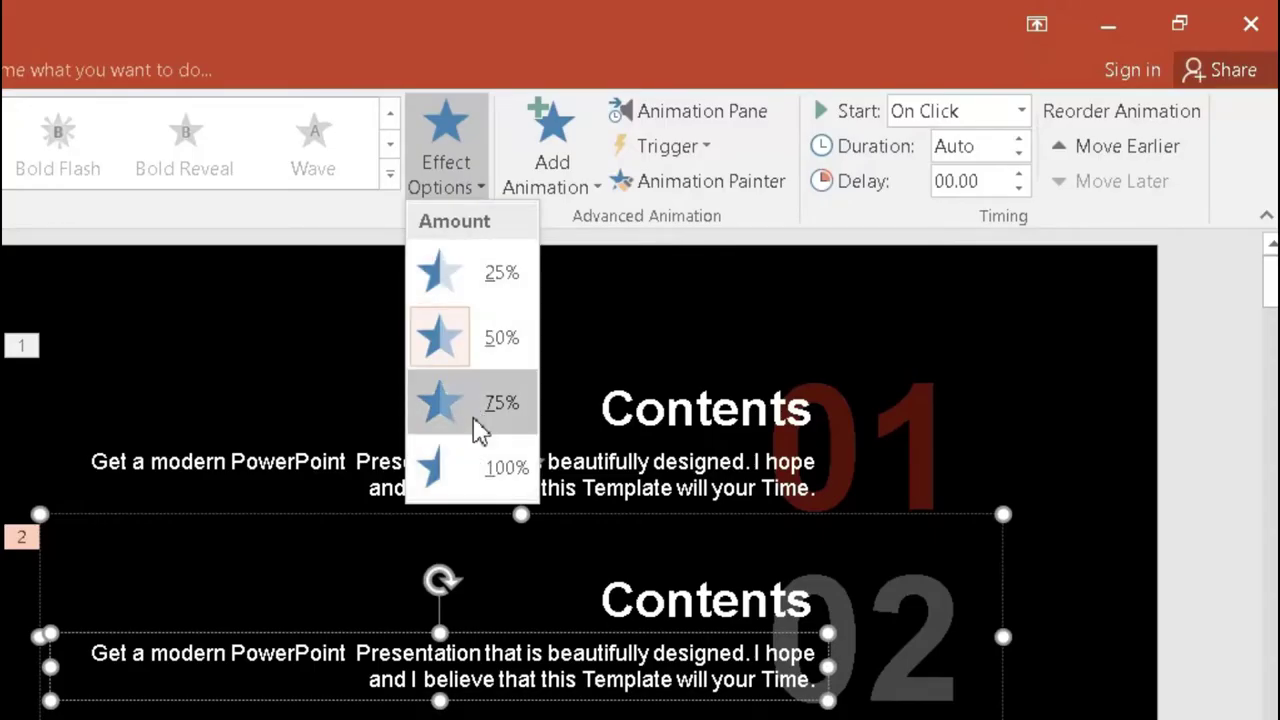
left_click(478, 292)
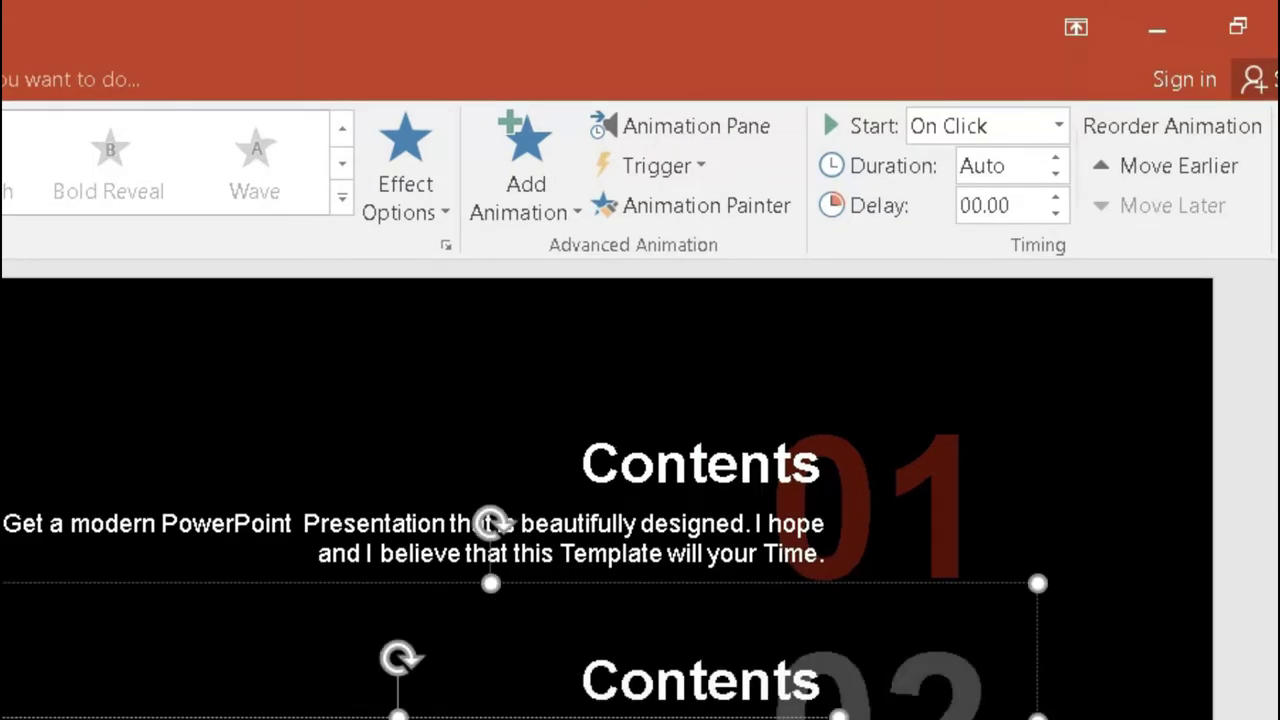
left_click(440, 230)
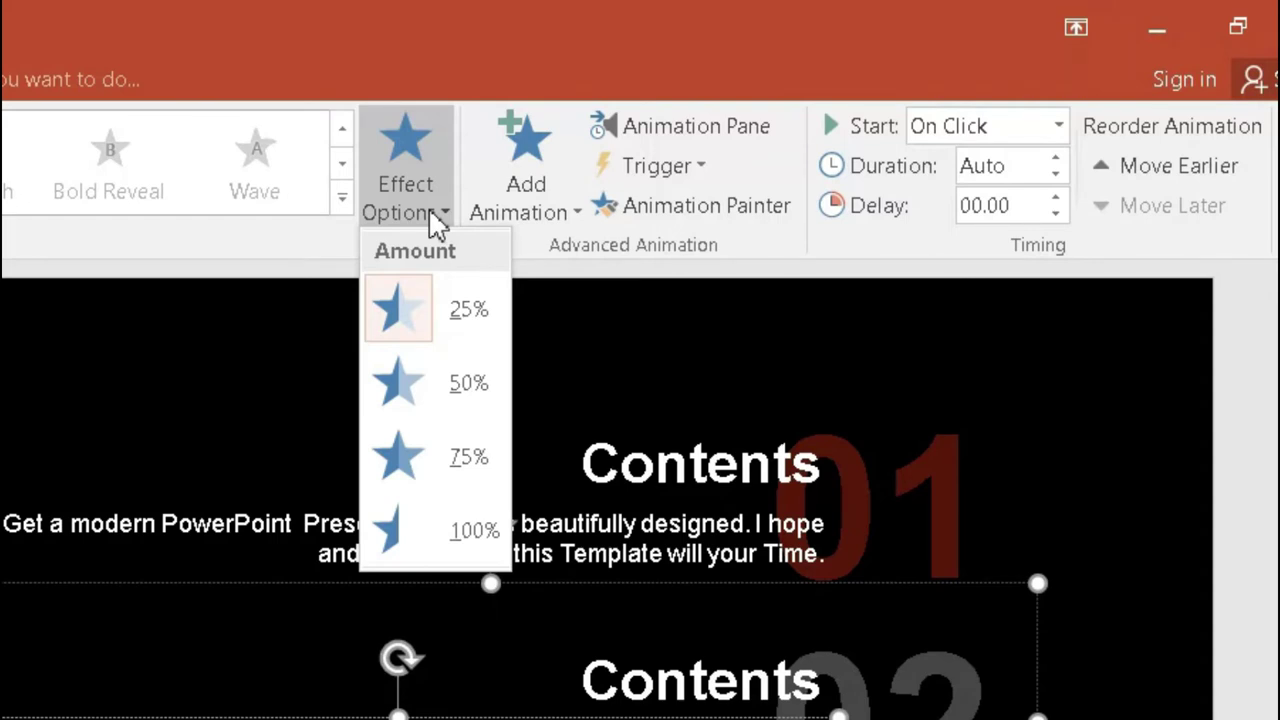
left_click(437, 222)
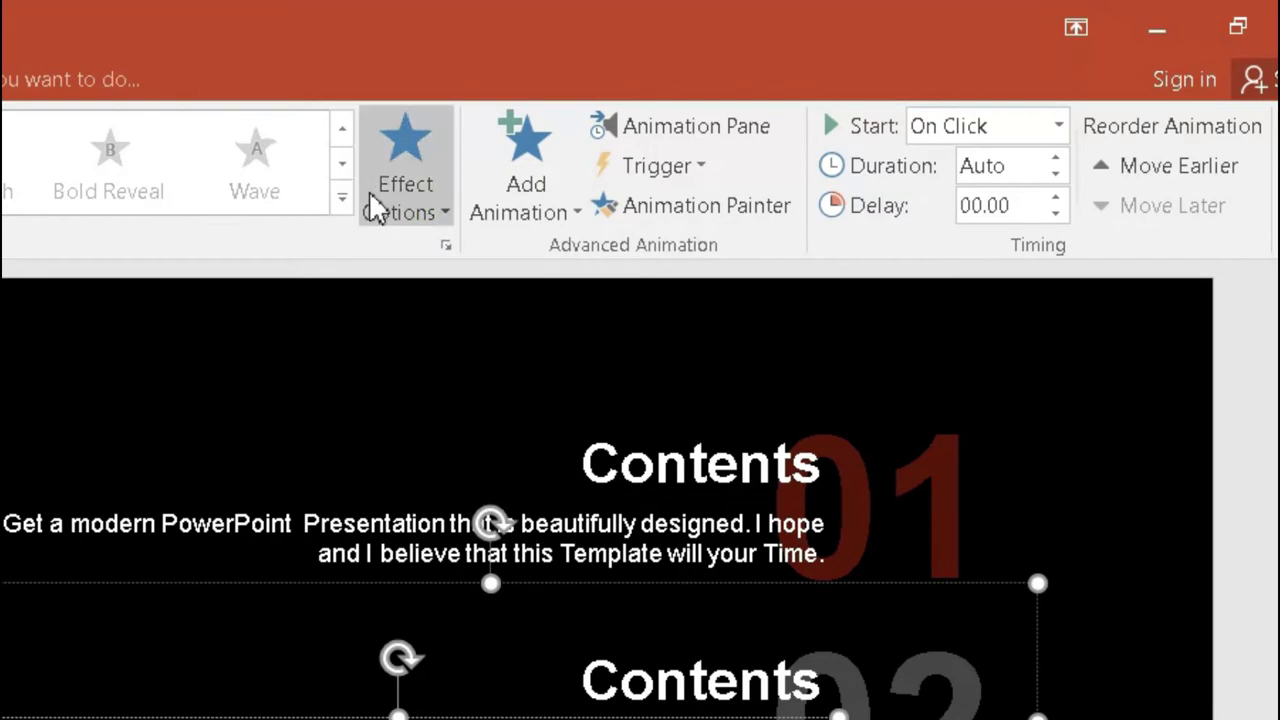
left_click(342, 197)
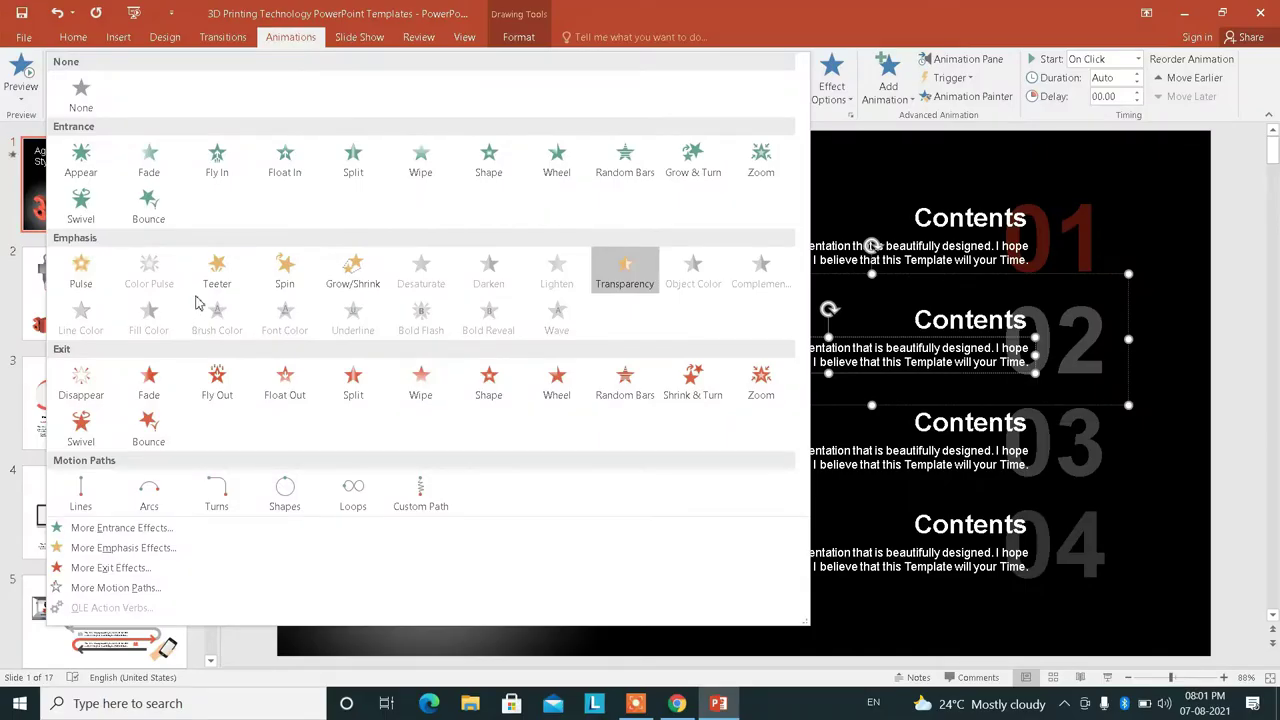
Step: Change the second block's emphasis to Grow/Shrink in the Vertical direction, after trying Teeter
left_click(210, 285)
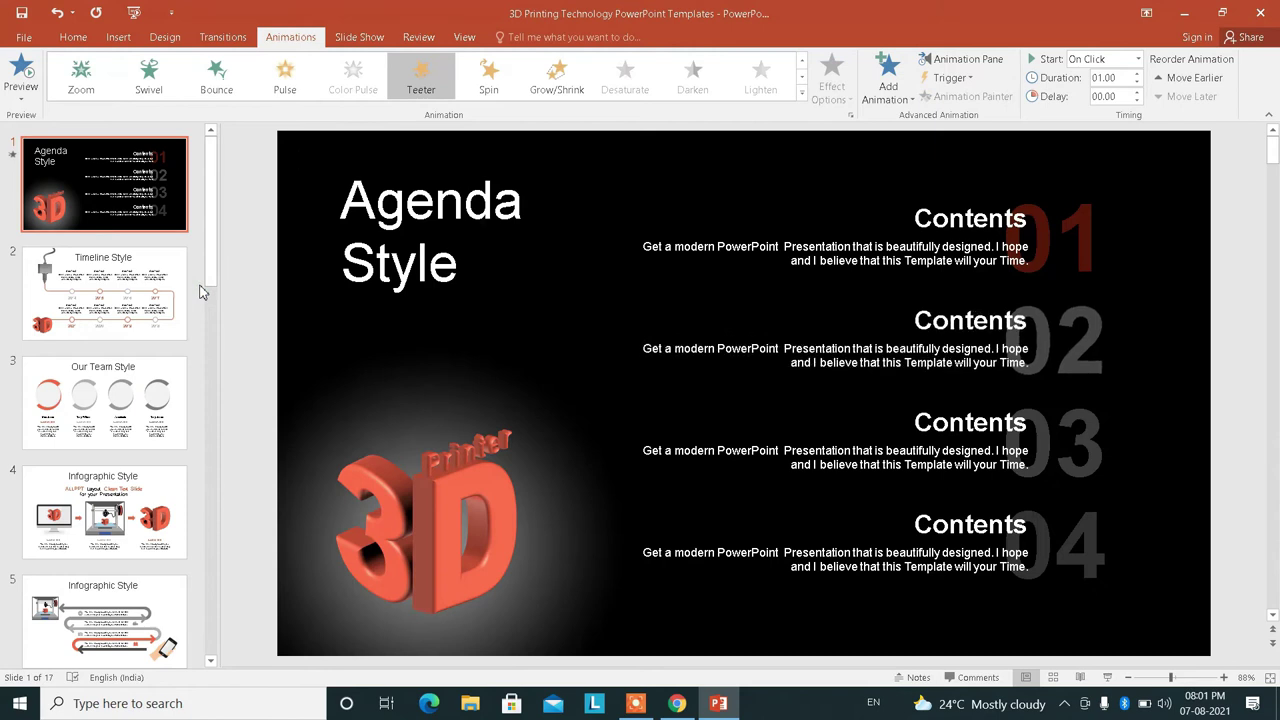
left_click(897, 352)
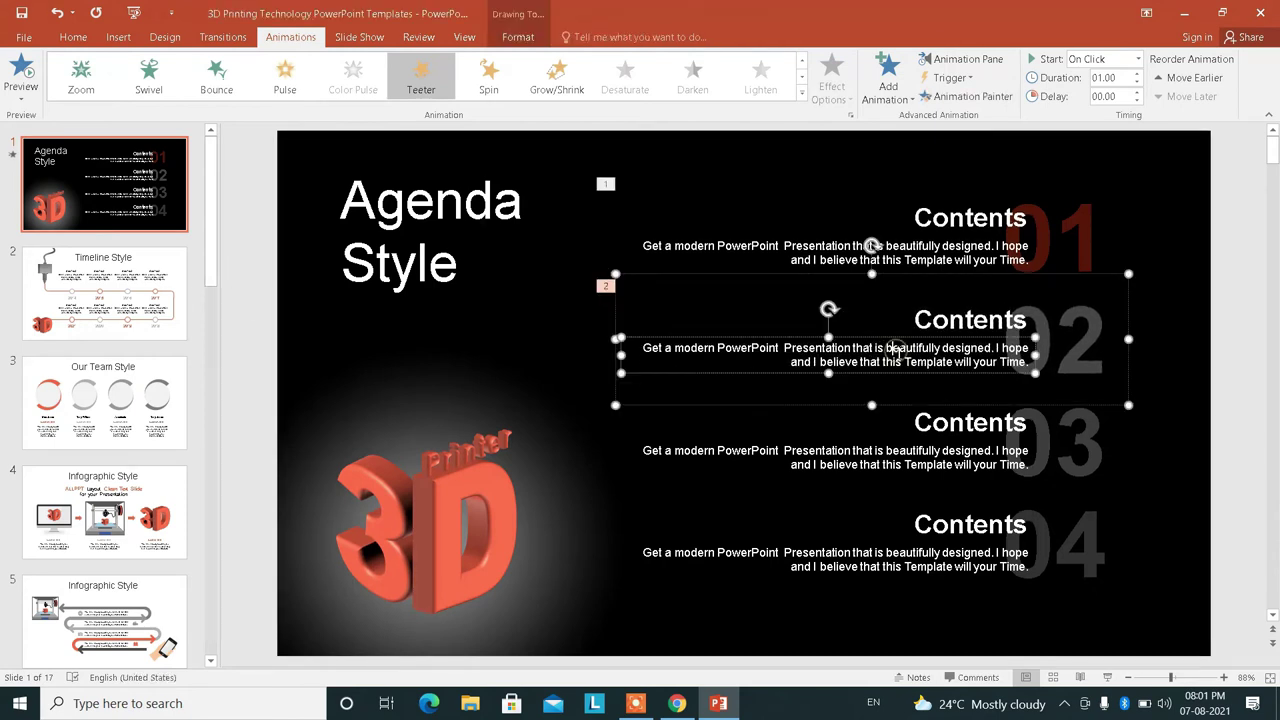
left_click(801, 94)
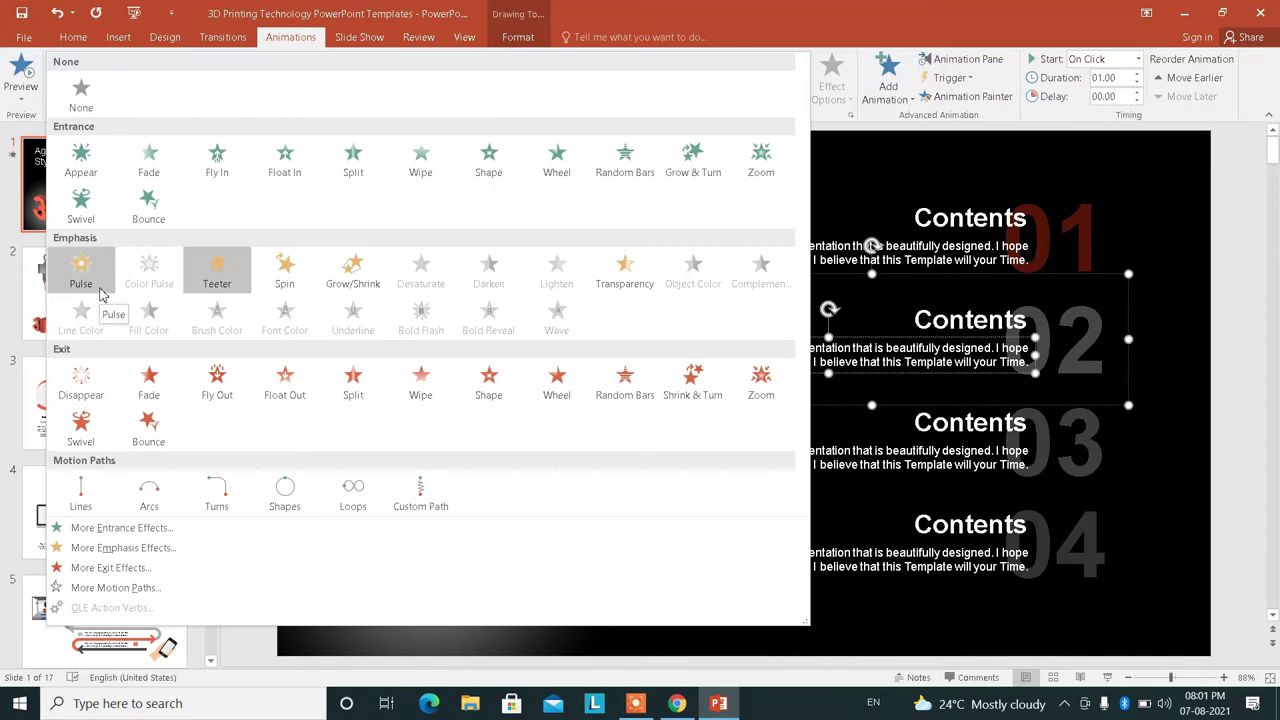
left_click(352, 272)
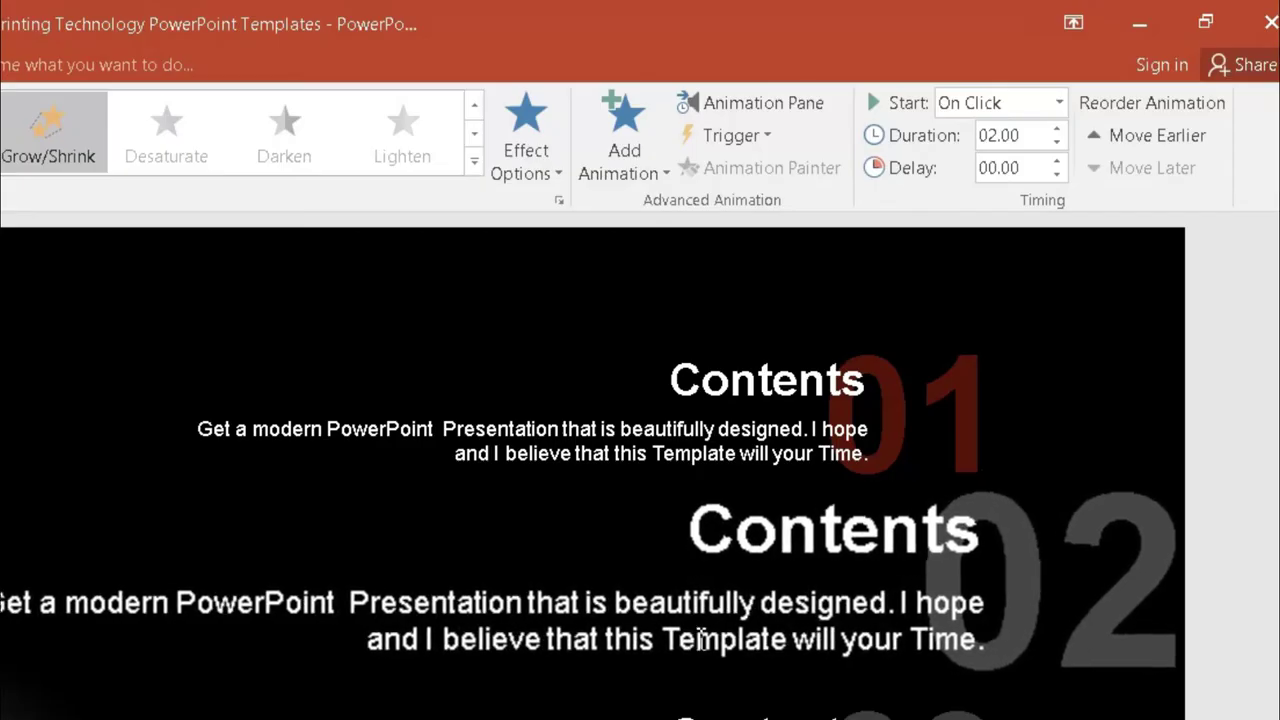
left_click(537, 190)
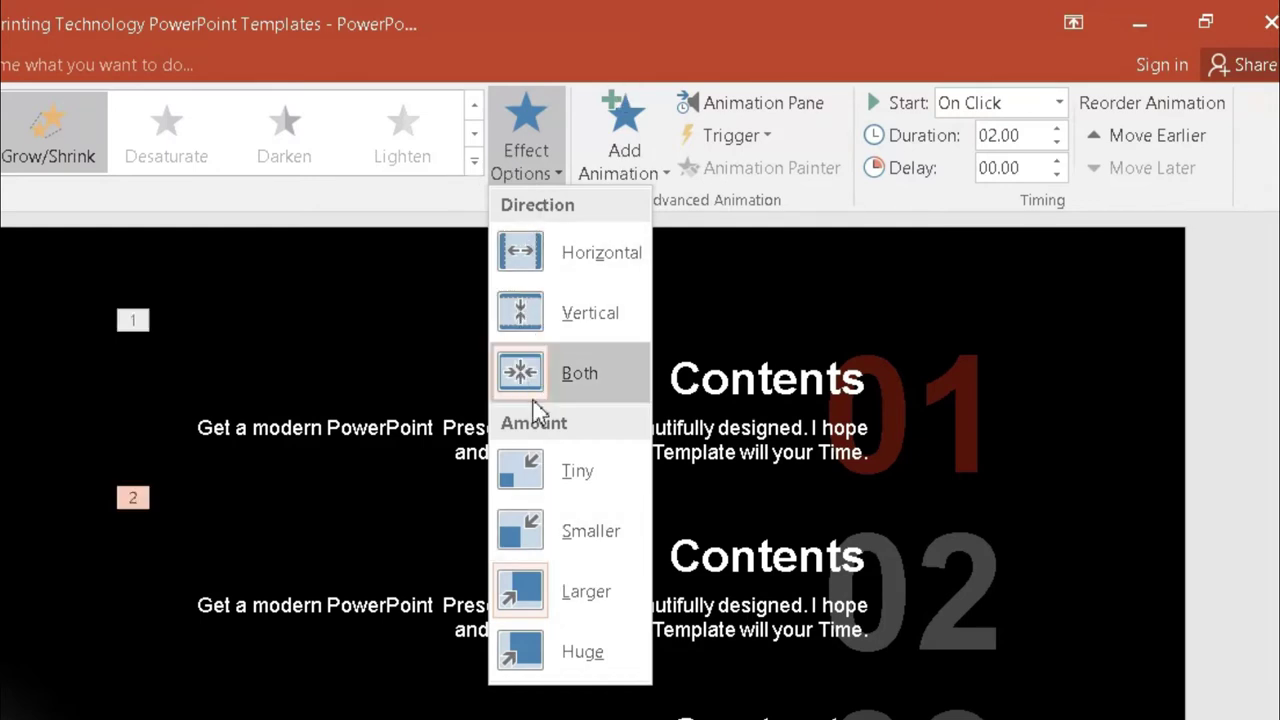
left_click(545, 317)
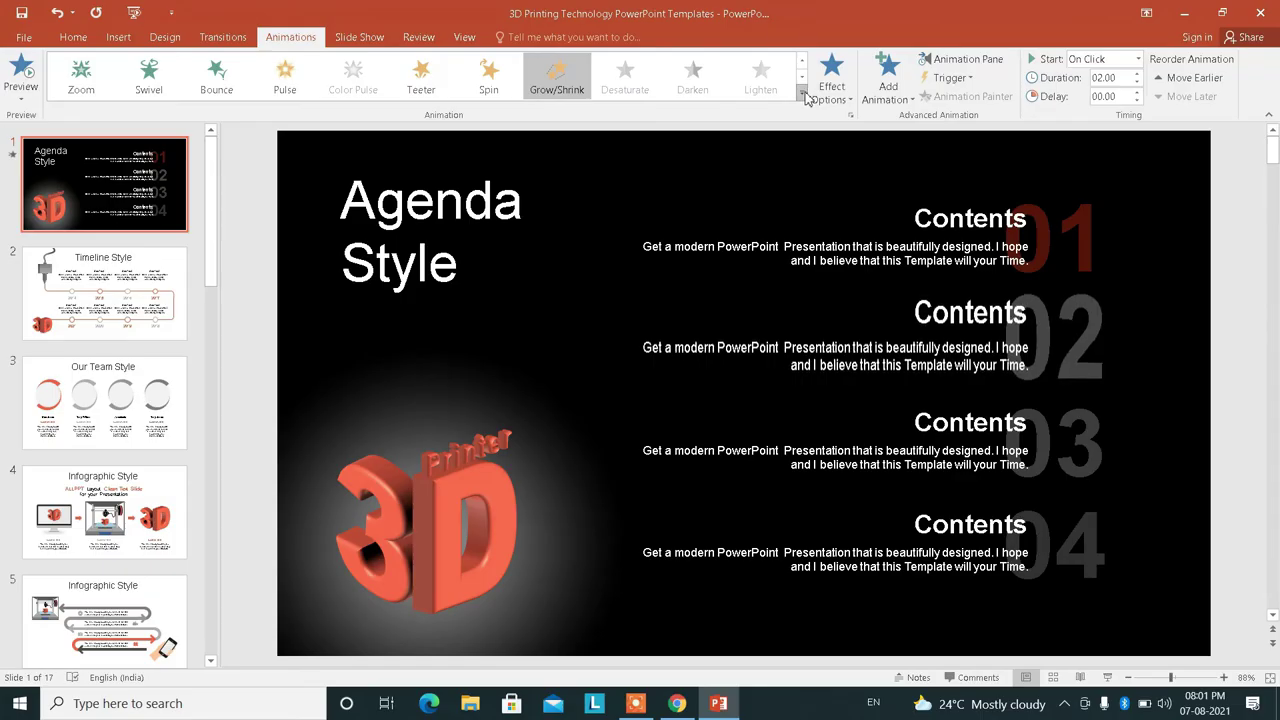
left_click(800, 108)
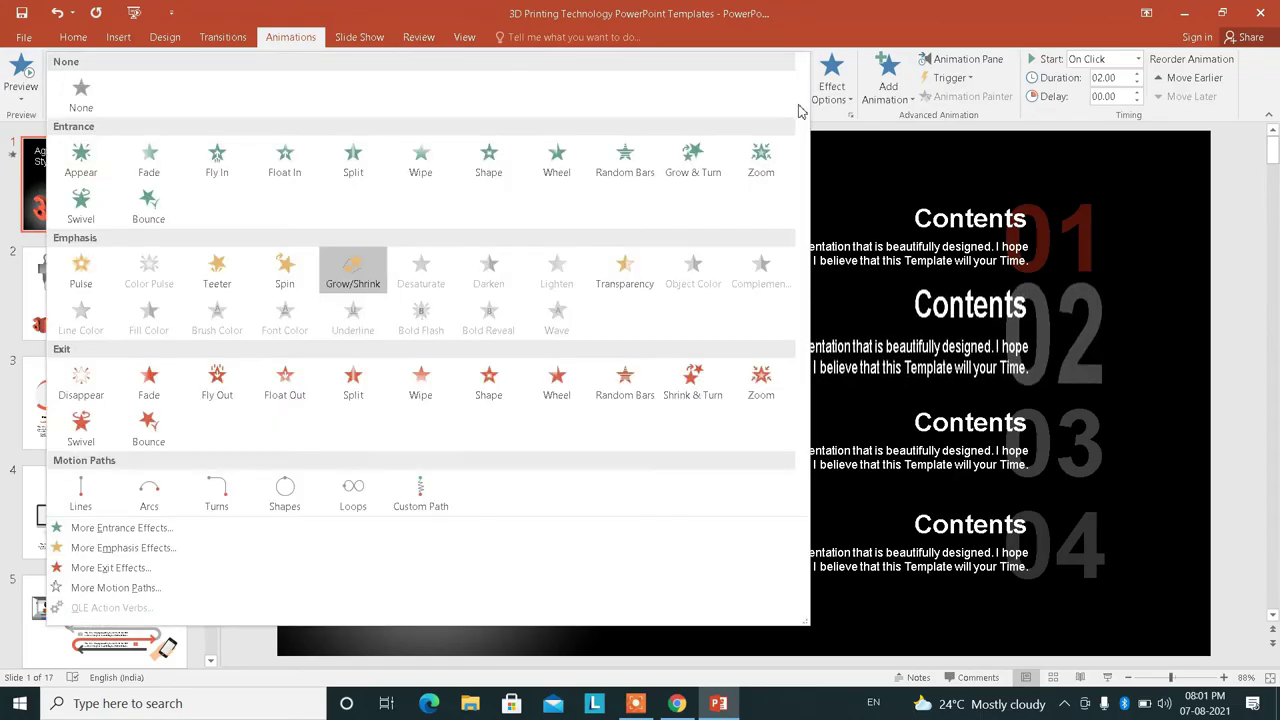
Step: Give the third Contents block a Fade exit animation
left_click(988, 478)
left_click(926, 455)
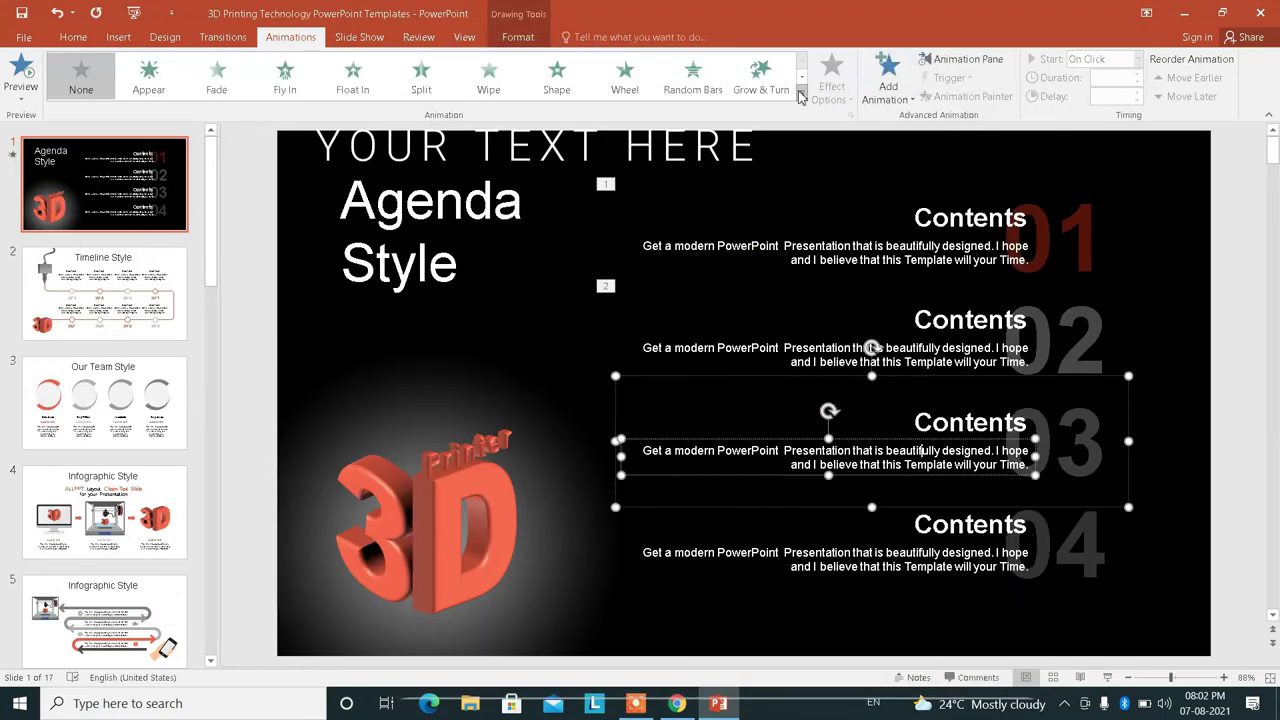
left_click(800, 100)
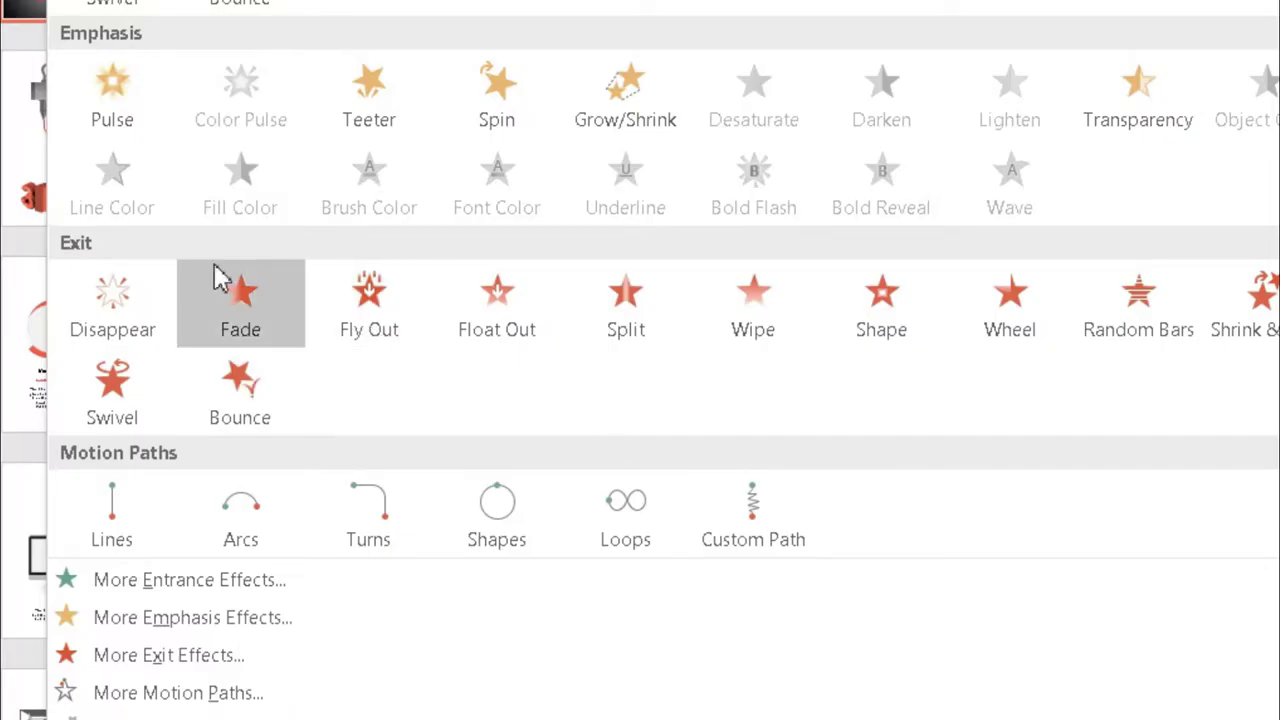
left_click(251, 318)
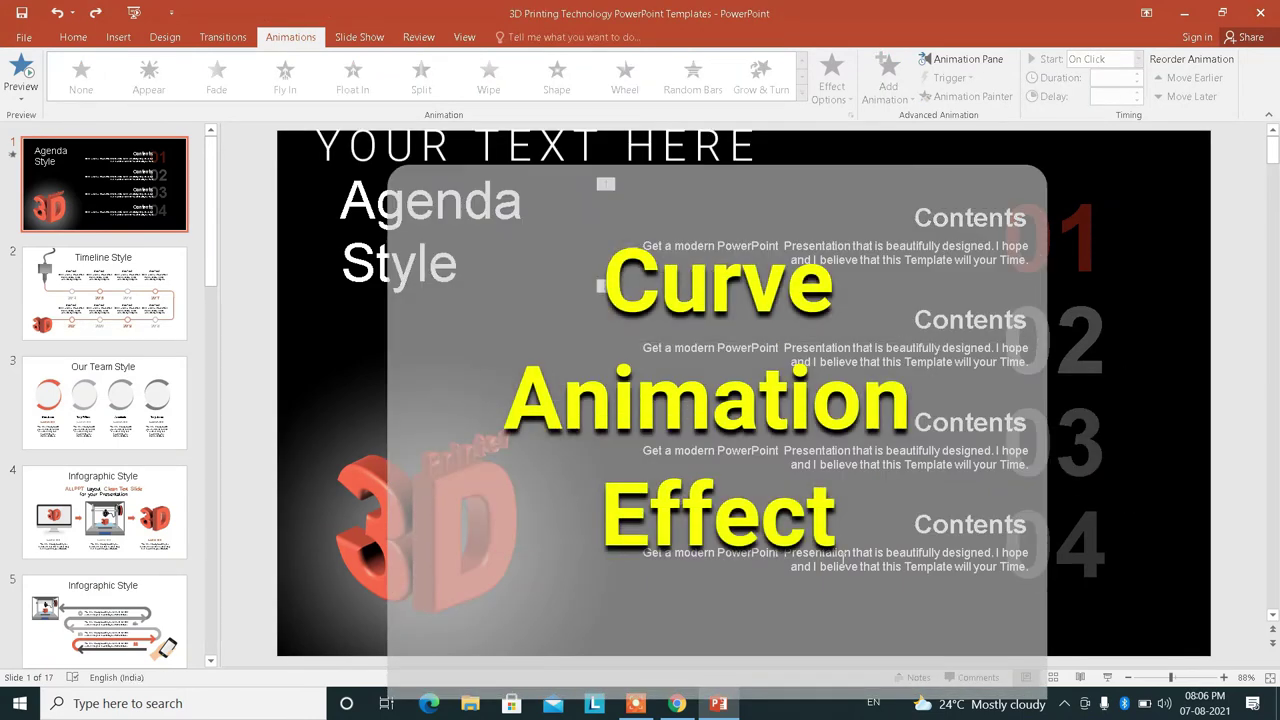
Step: Draw a diagonal Custom Path for the Contents 04 block and preview its motion
left_click(843, 561)
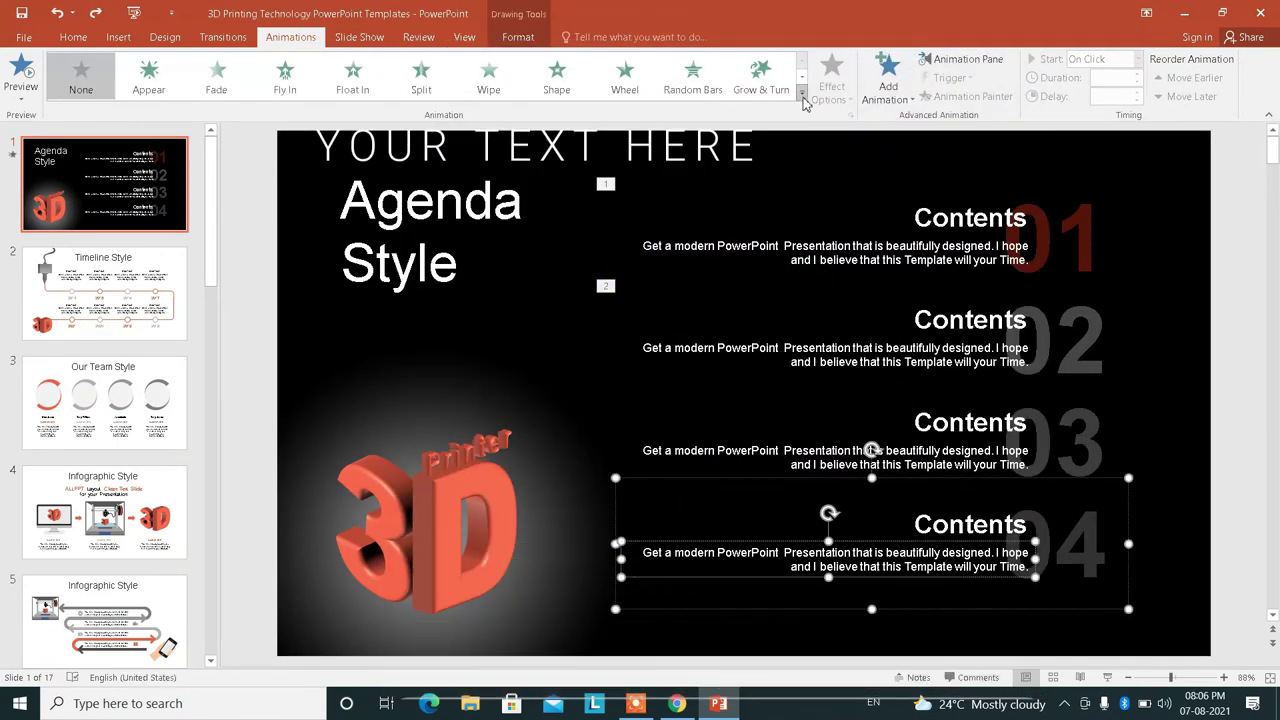
left_click(802, 96)
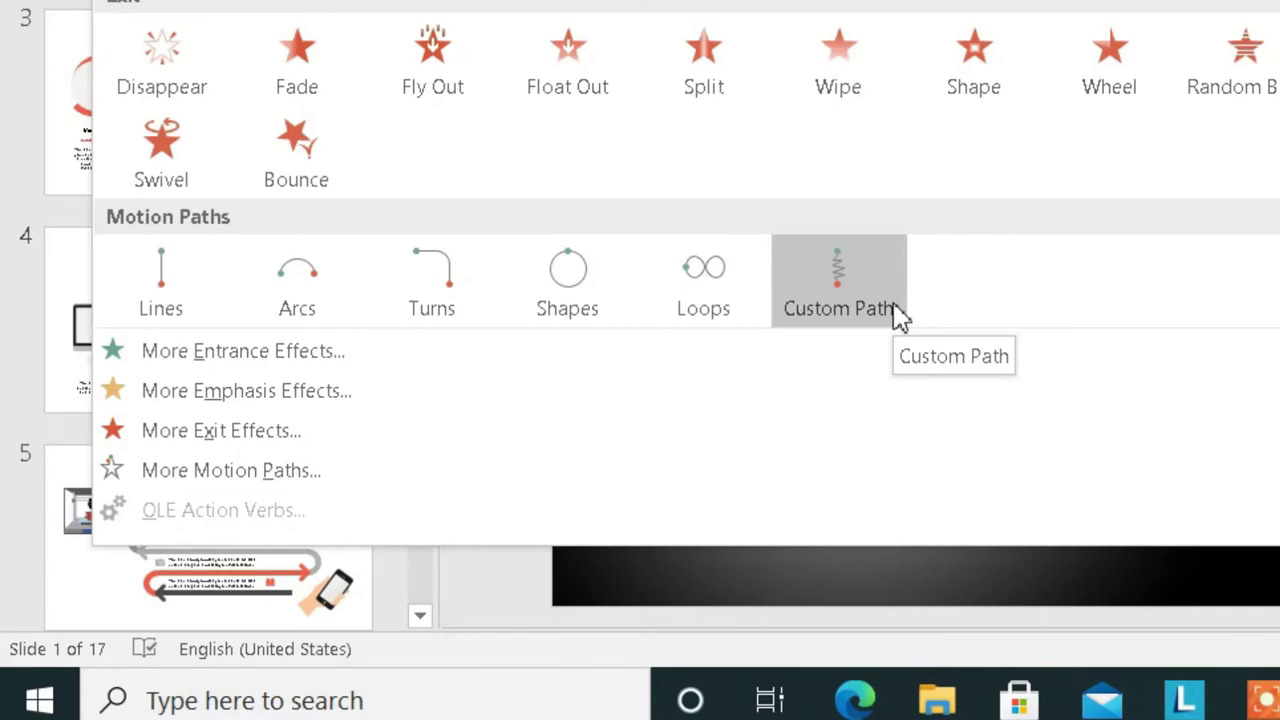
left_click(897, 310)
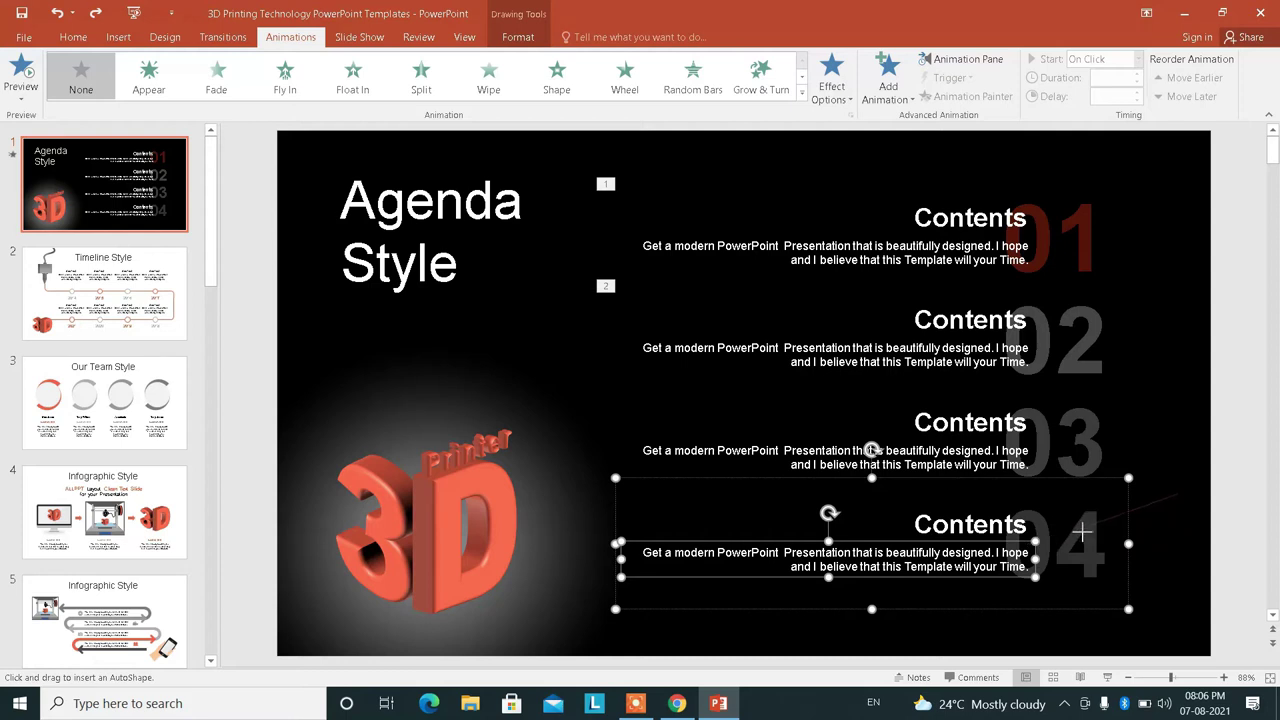
mouse_move(1033, 530)
left_mouse_down()
mouse_move(752, 404)
mouse_move(742, 380)
left_mouse_up()
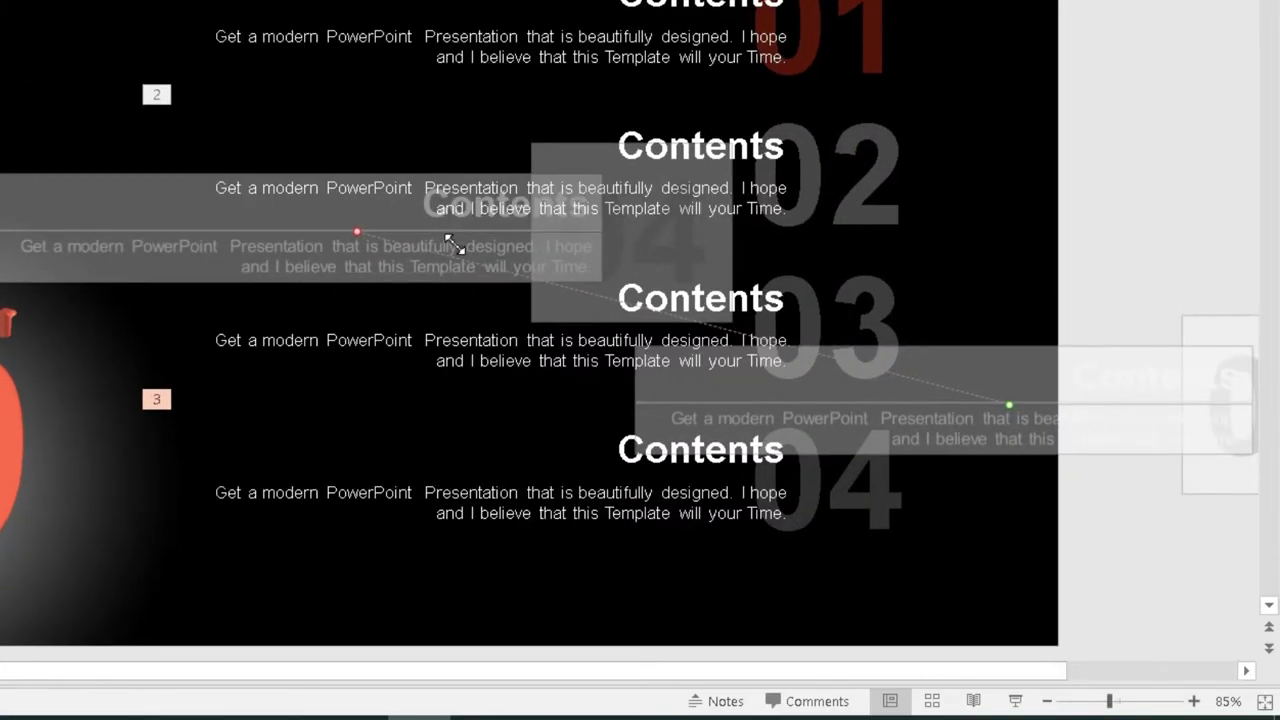
left_click_drag(1006, 402, 962, 418)
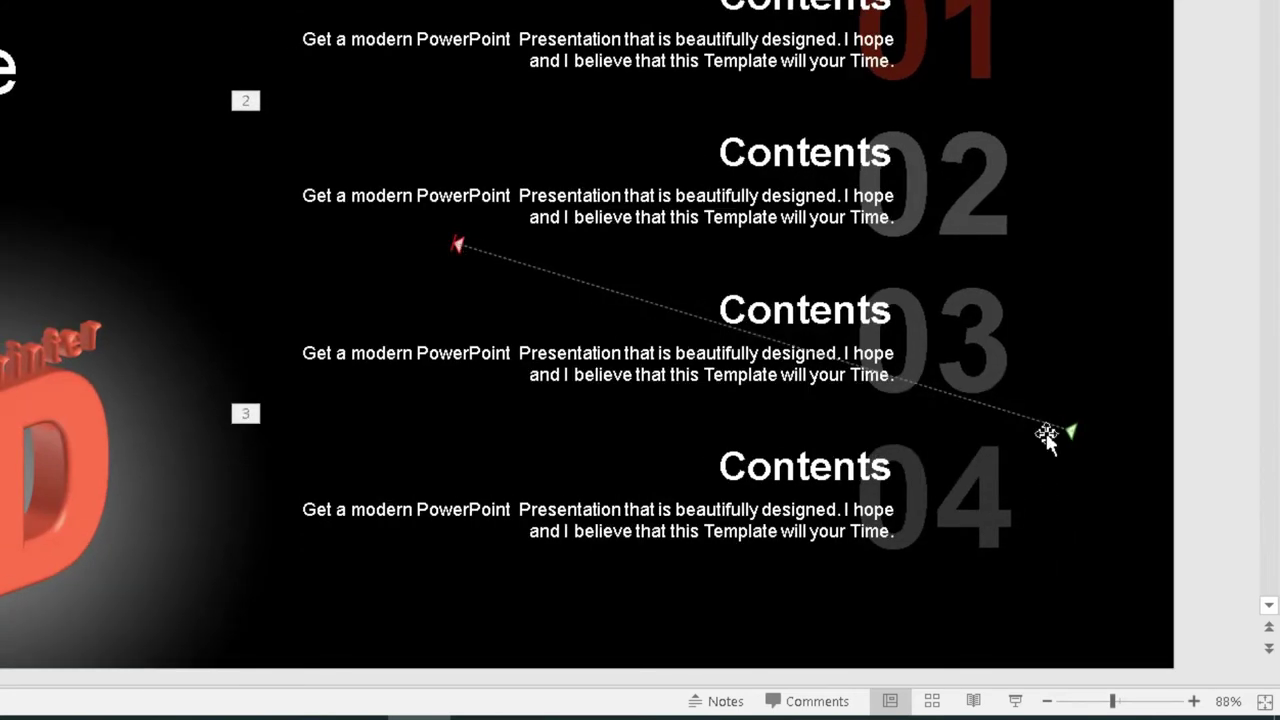
left_click(456, 245)
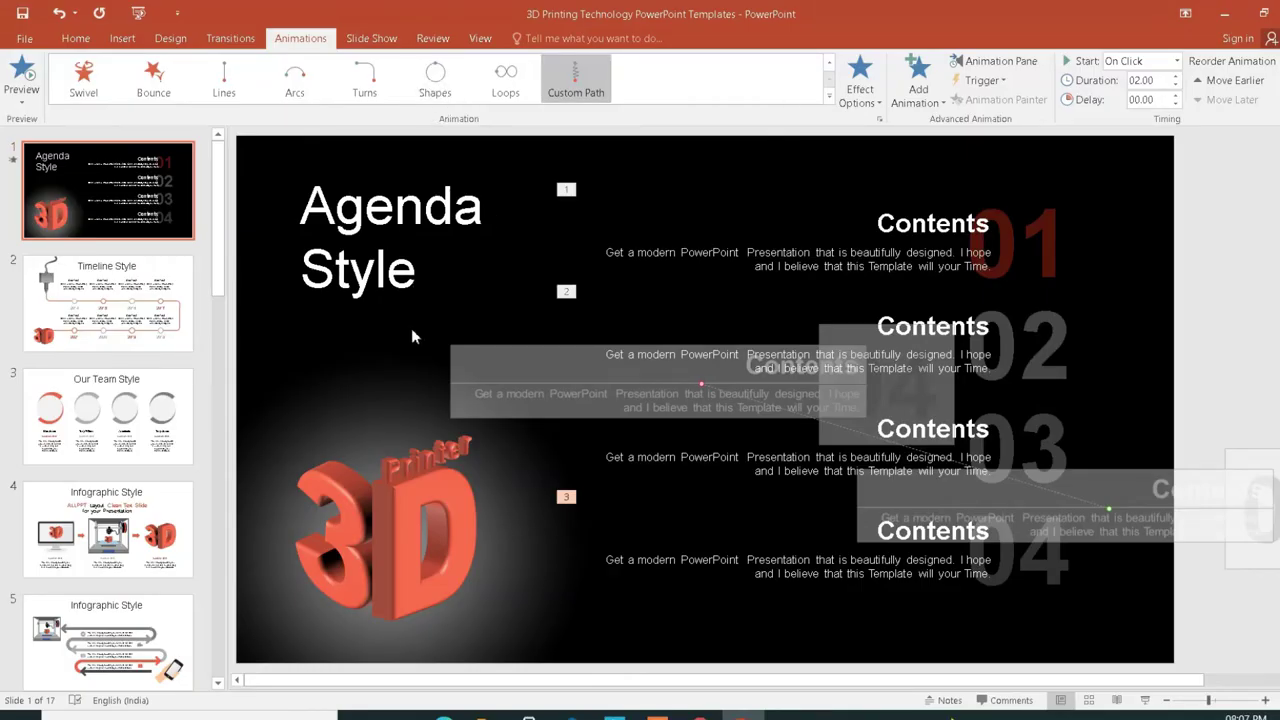
left_click(468, 290)
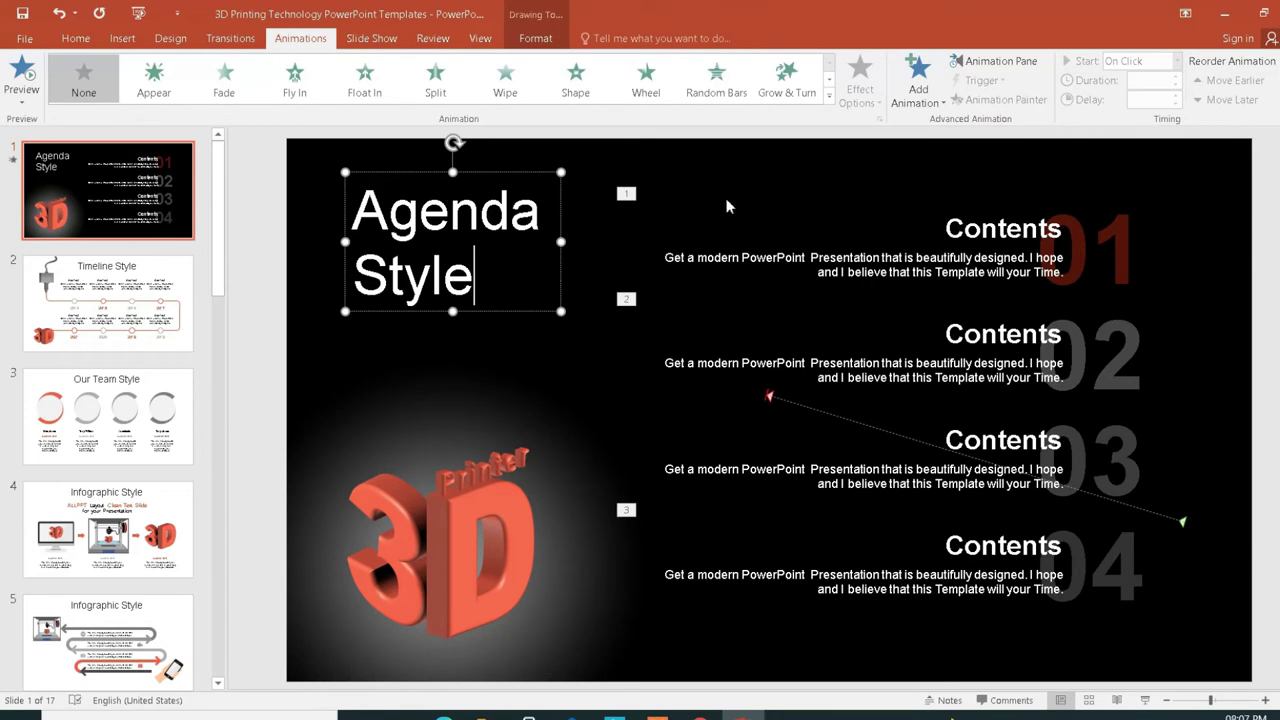
Step: Preview the slide, then open the Animation Pane showing Group 6, Group 49 and Group 5
left_click(14, 76)
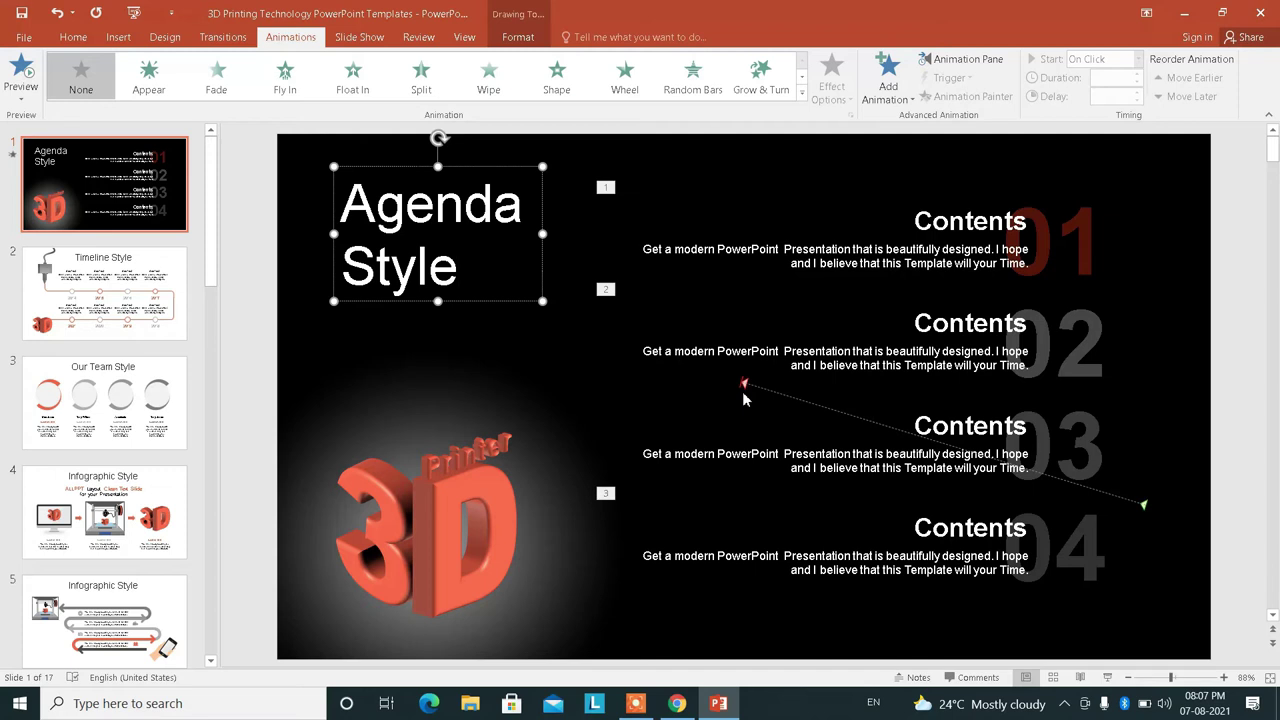
left_click(949, 356)
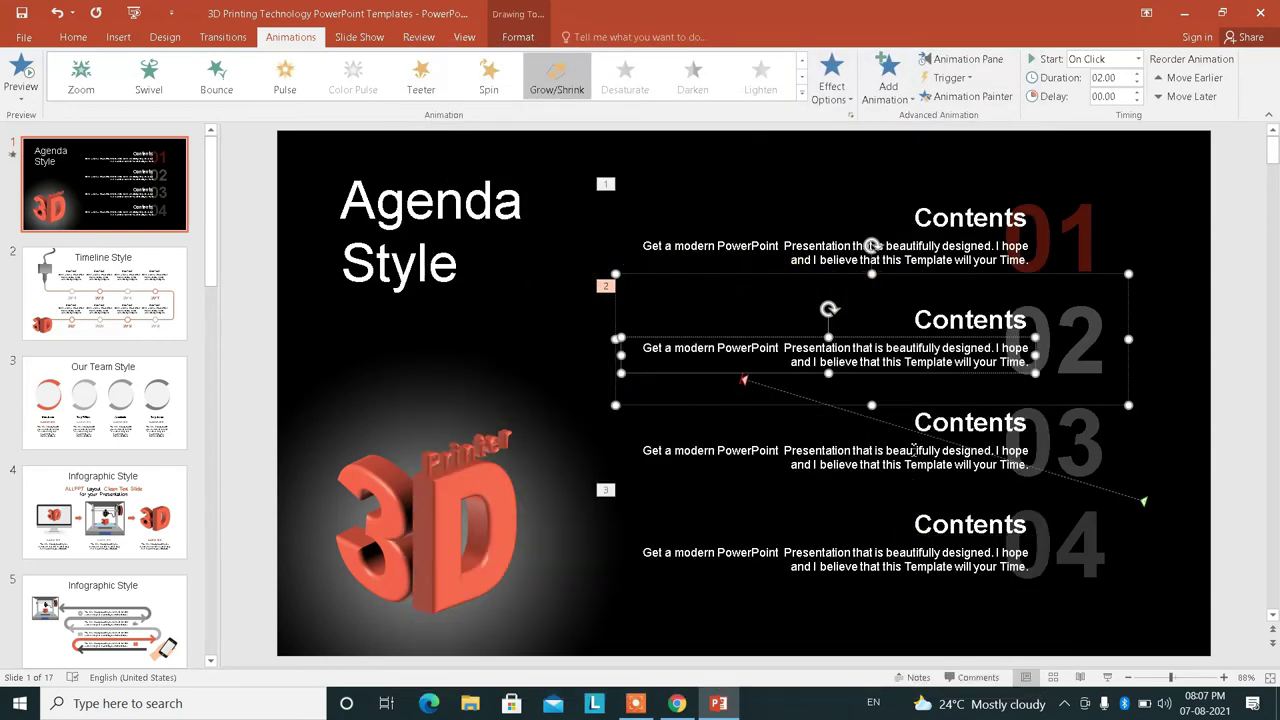
left_click(962, 59)
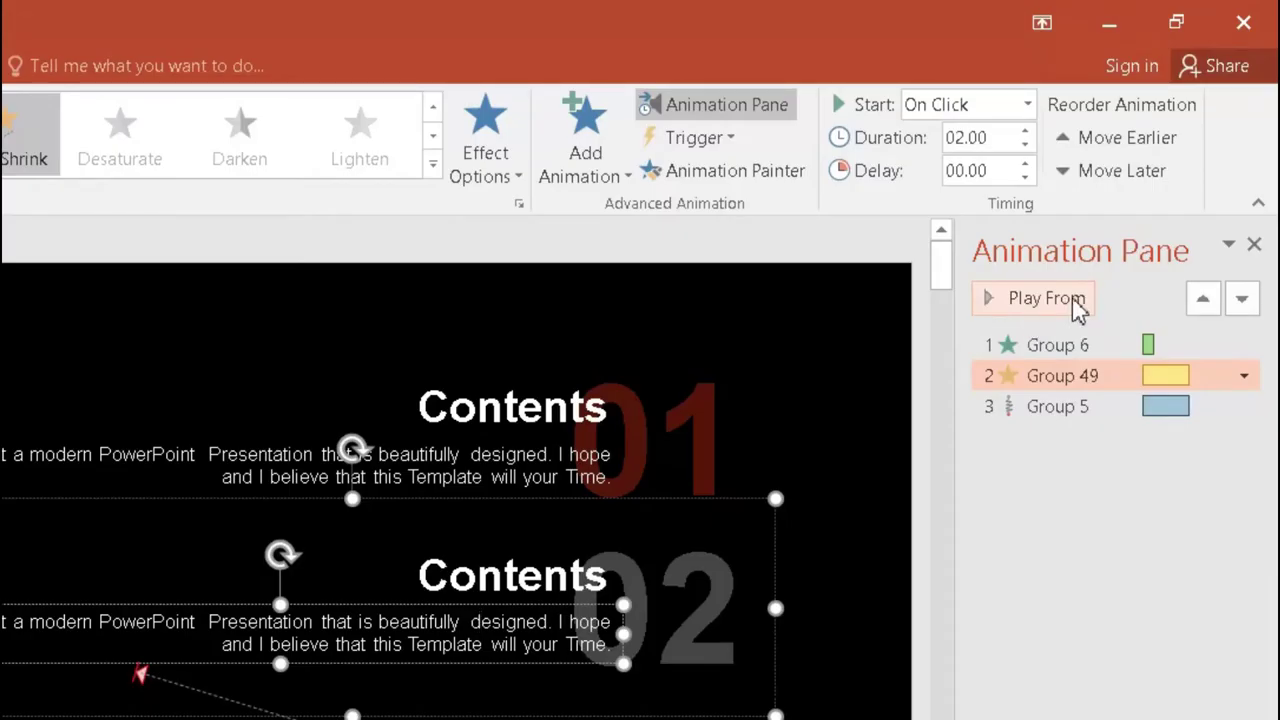
Step: Move Group 49 in the animation order, then bring up Group 5's Custom Path timing settings
left_click_drag(1178, 372, 1119, 365)
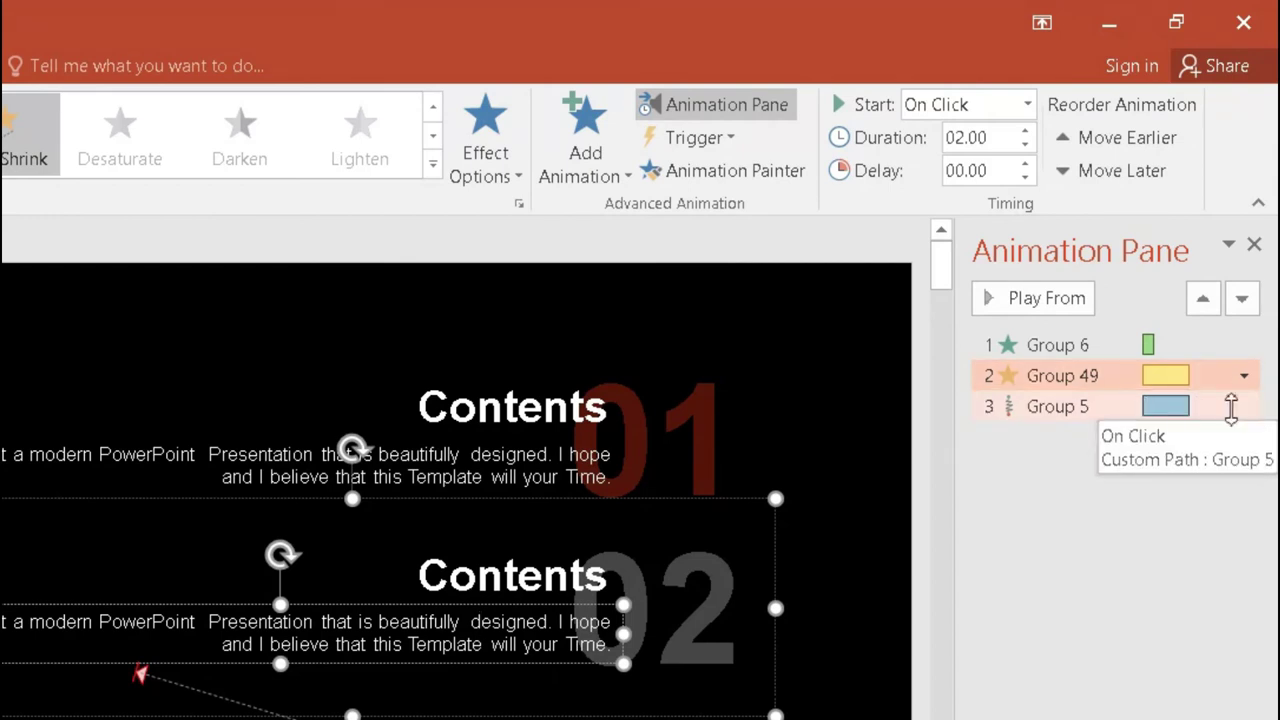
left_click(1250, 412)
left_click(1246, 408)
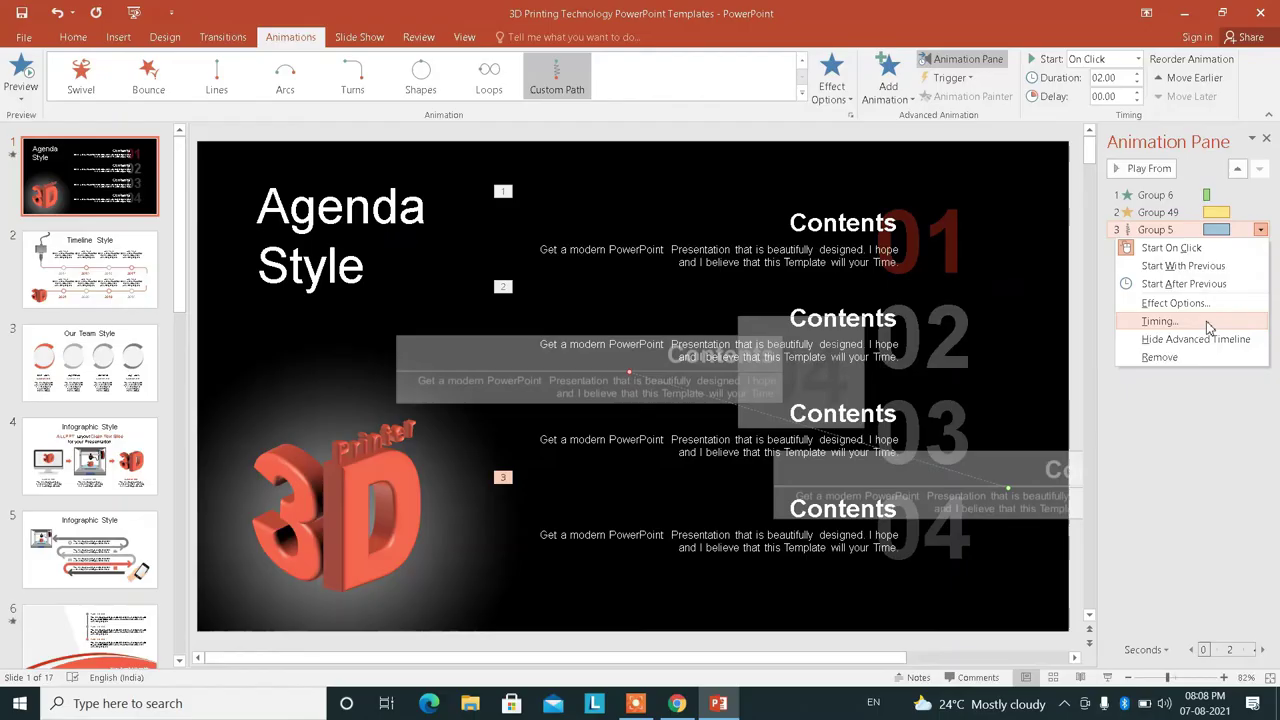
left_click(1150, 572)
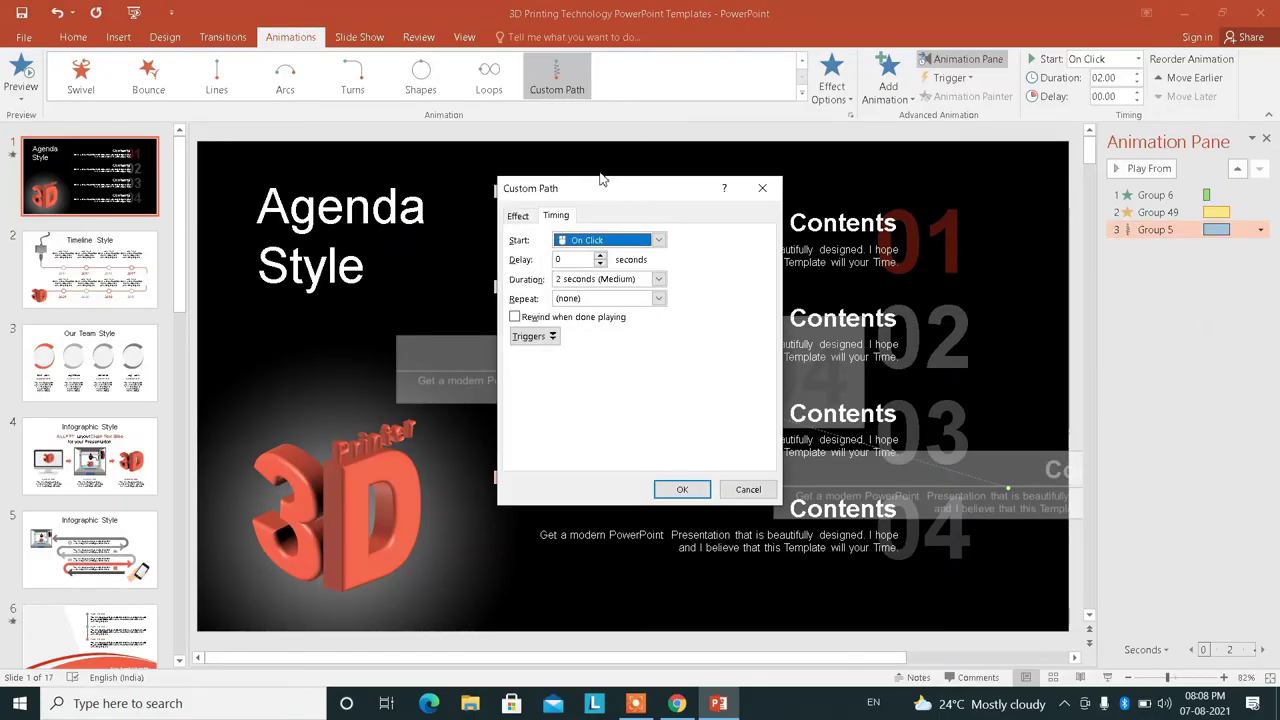
Step: Set the Group 5 custom path delay to 0.5 seconds
left_click_drag(603, 178, 759, 135)
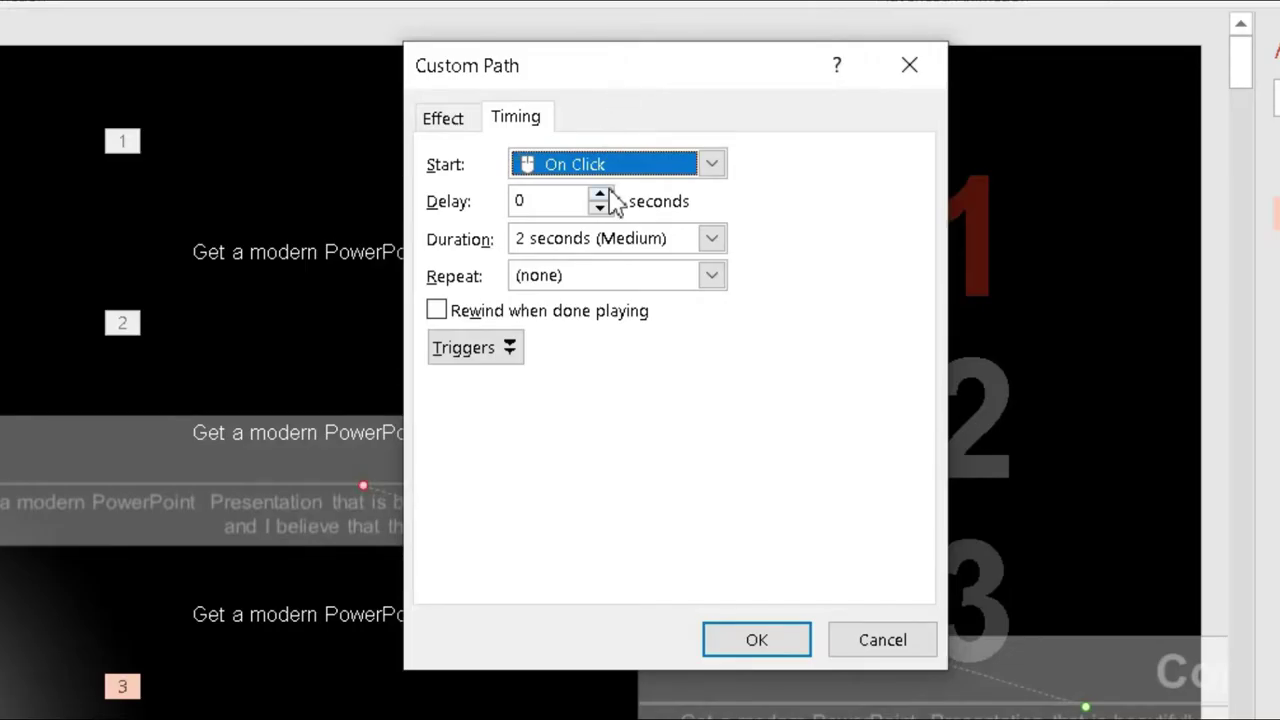
left_click(600, 194)
left_click(600, 194)
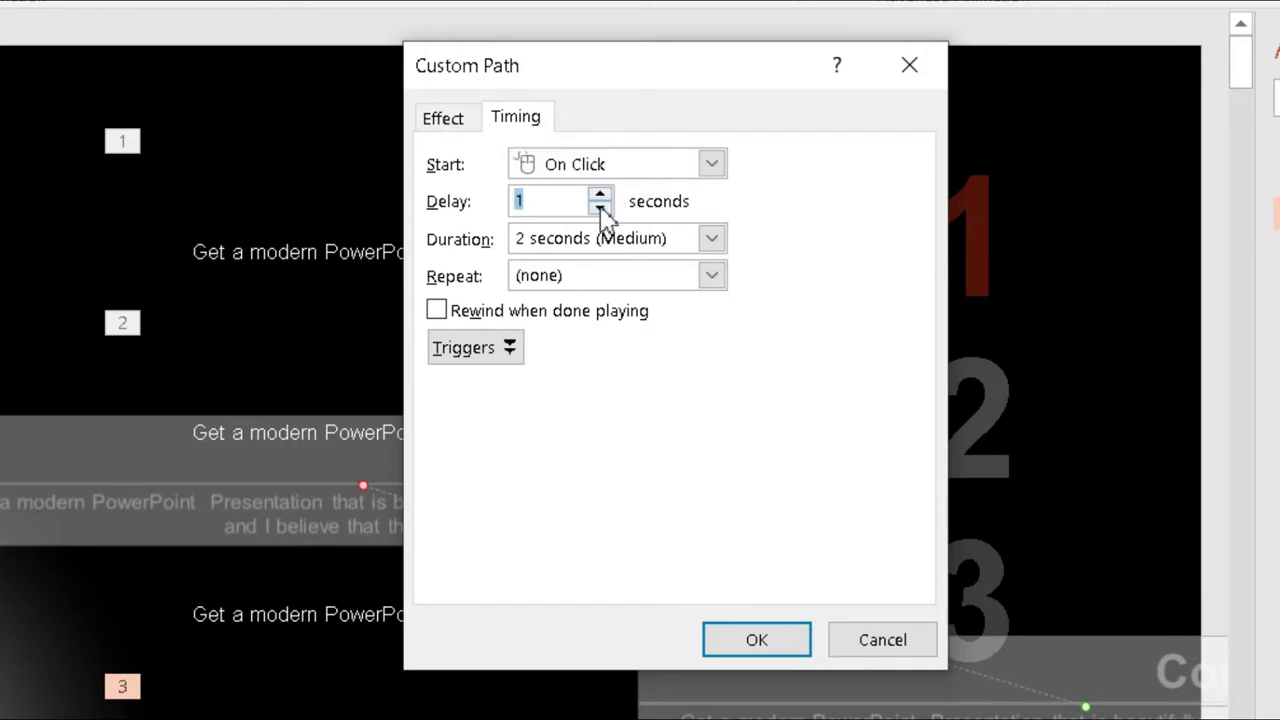
left_click(600, 208)
left_click(600, 208)
Step: Give the path animation the Arrow sound and apply the new settings
left_click(452, 128)
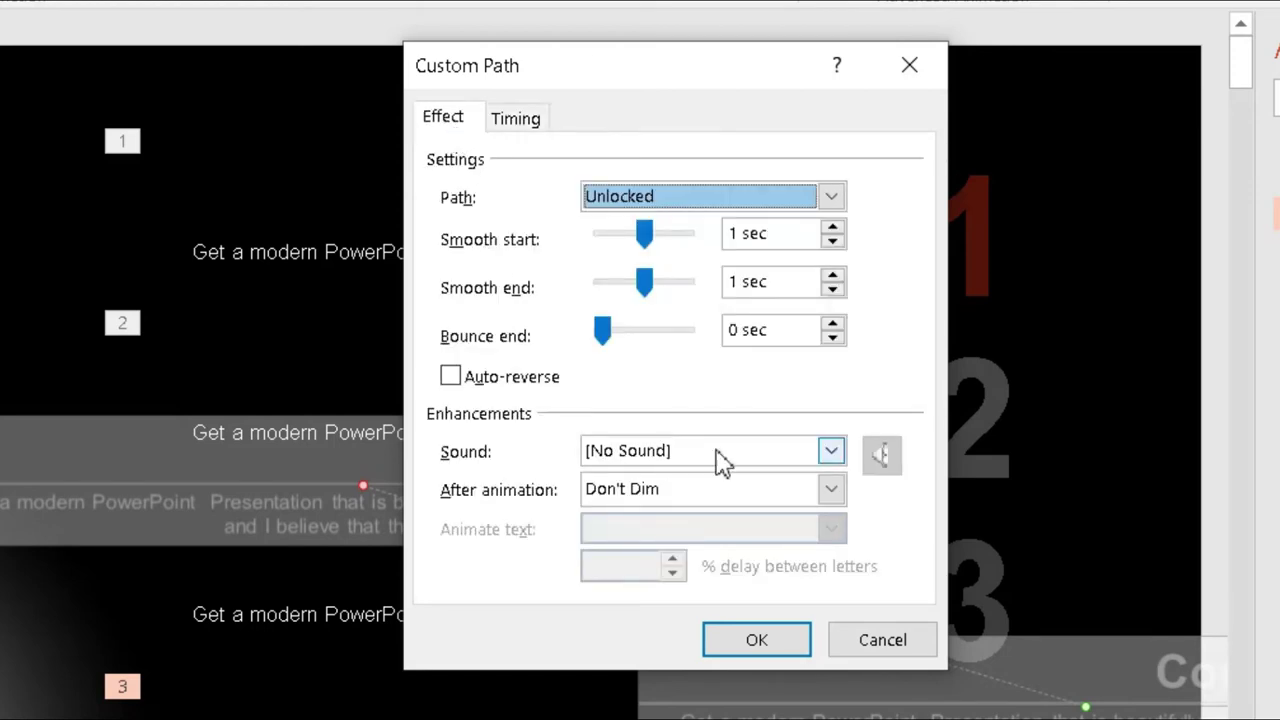
left_click(829, 452)
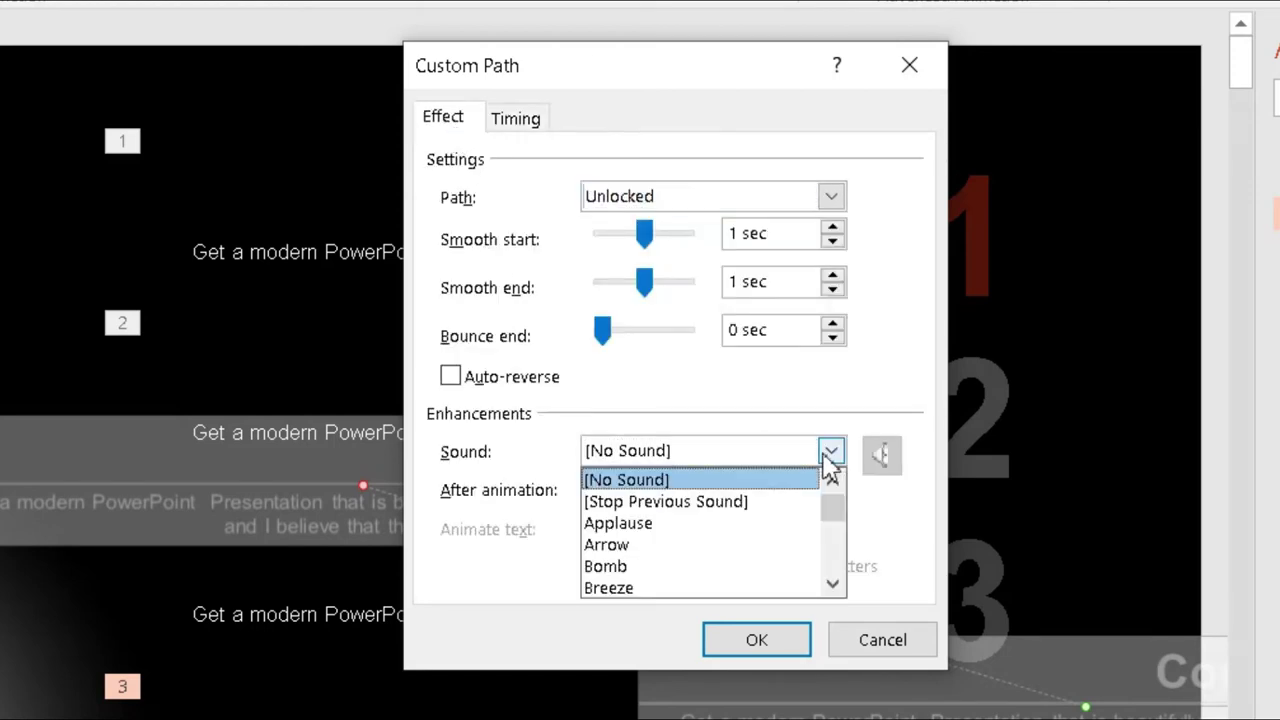
left_click(700, 546)
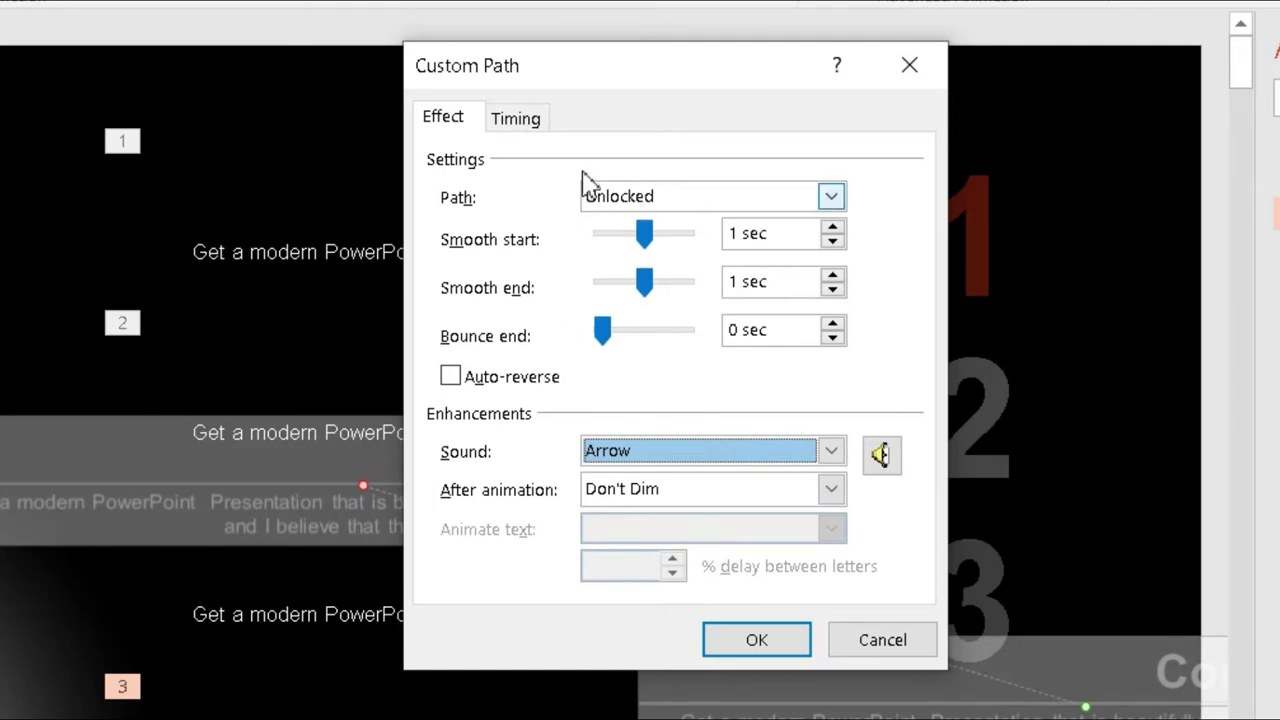
left_click(538, 118)
left_click(460, 118)
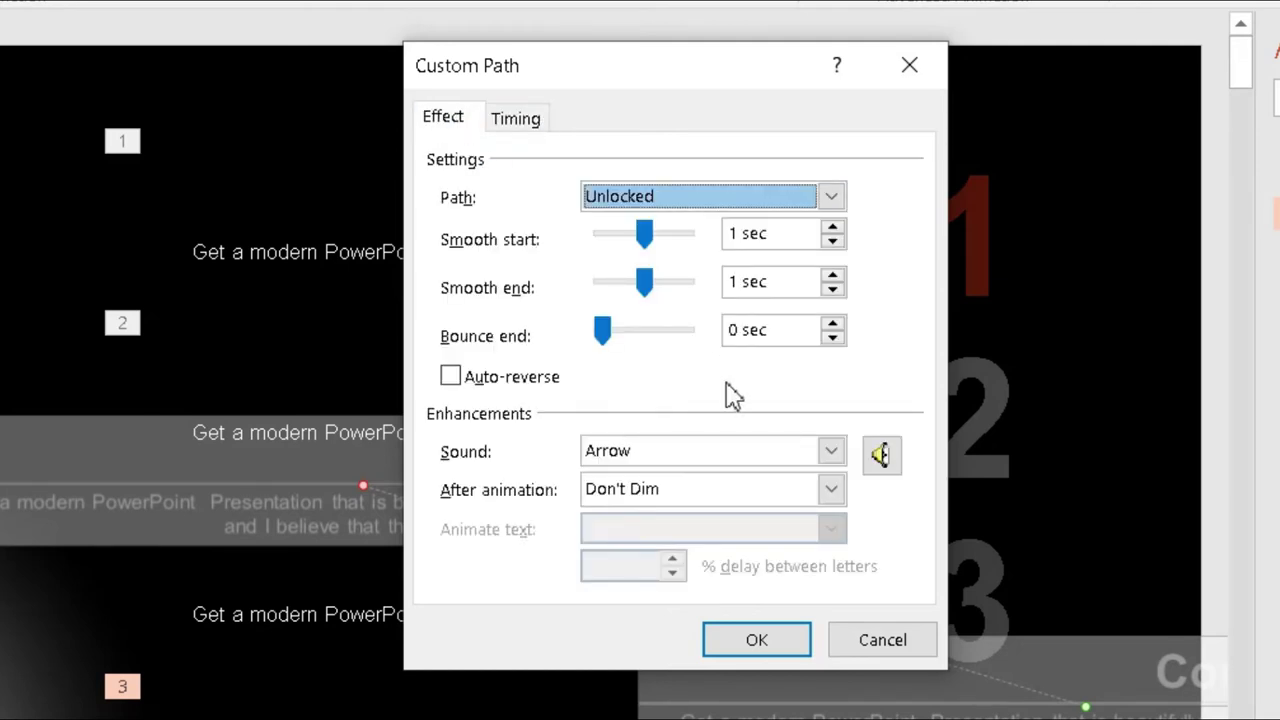
left_click(765, 648)
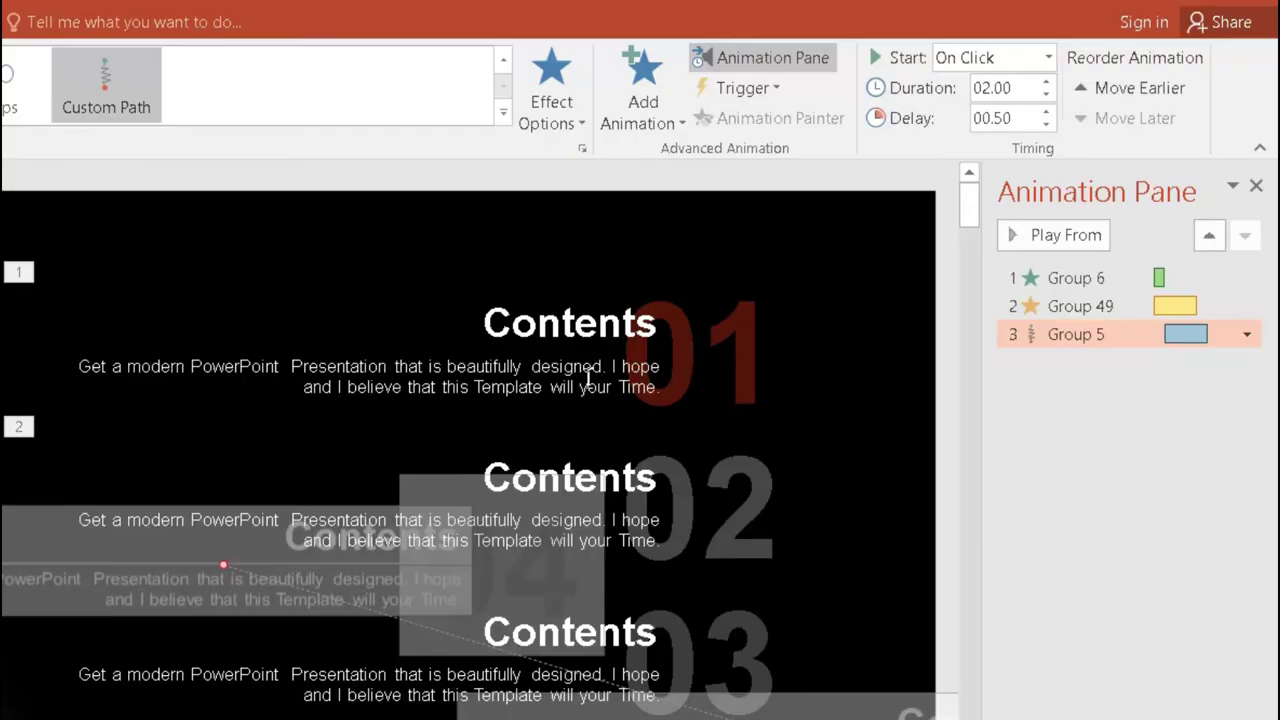
left_click(585, 388)
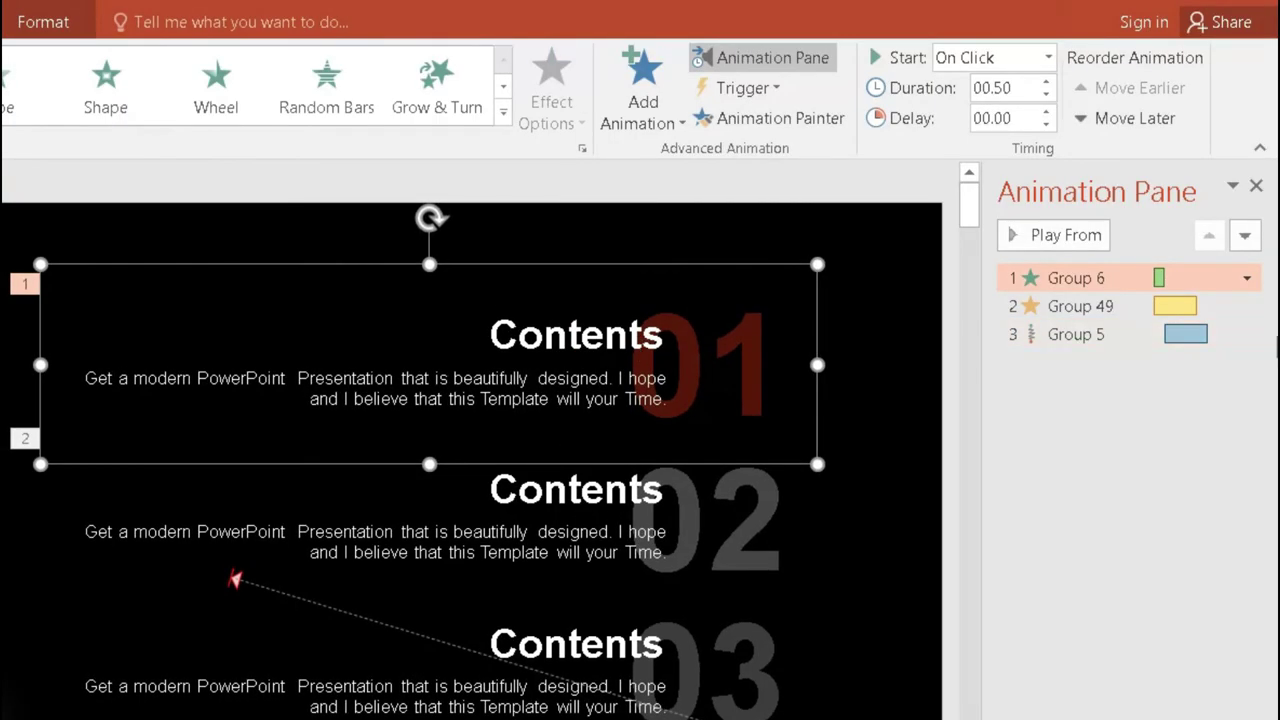
left_click(1246, 278)
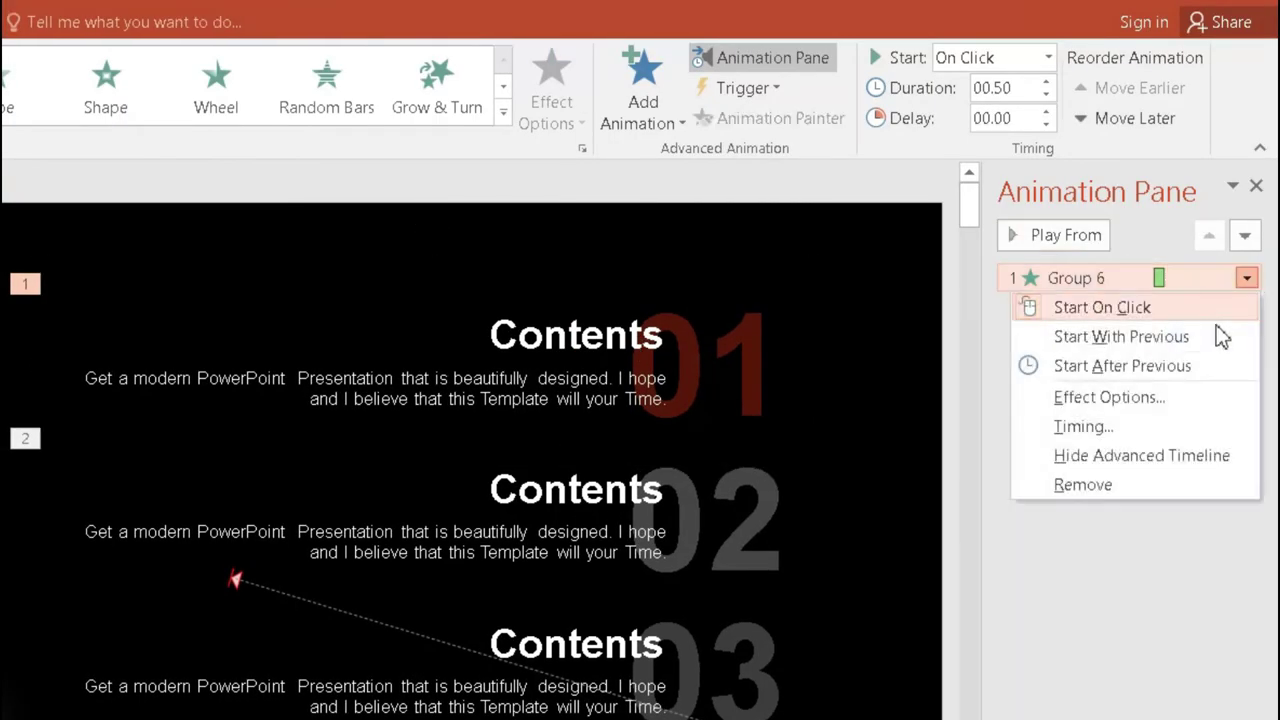
left_click(1175, 400)
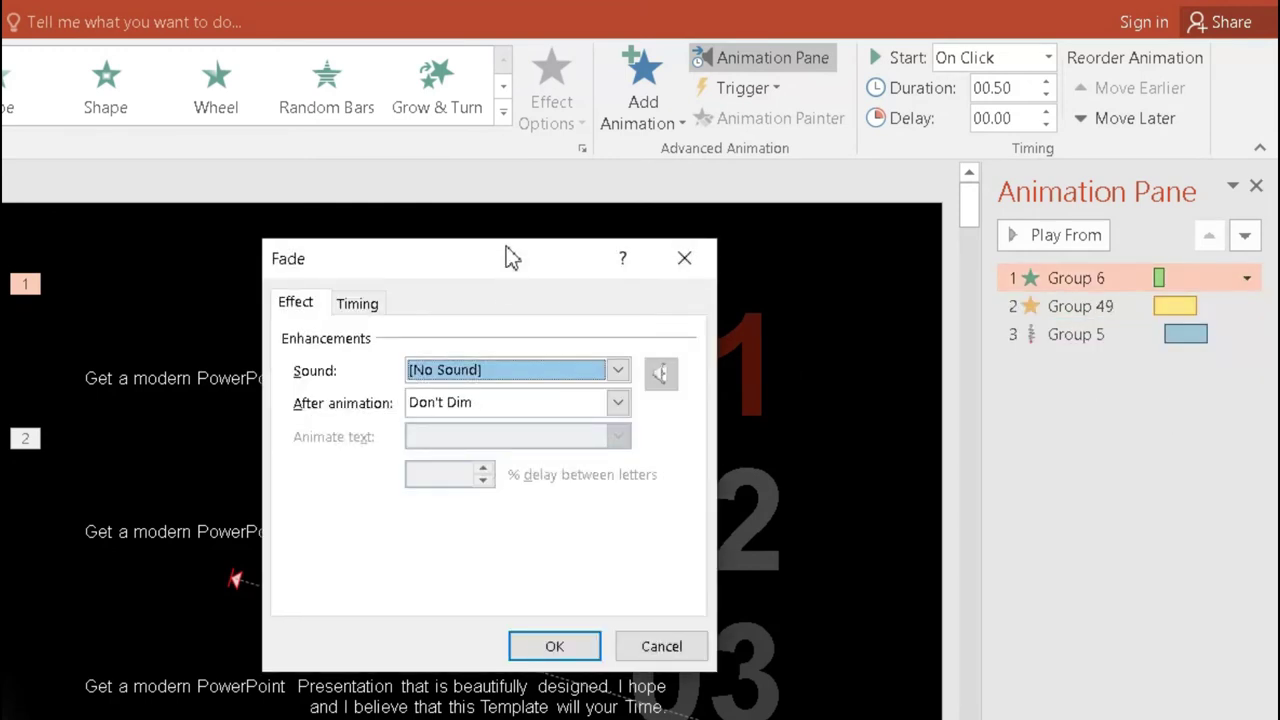
left_click_drag(505, 258, 700, 217)
left_click(550, 265)
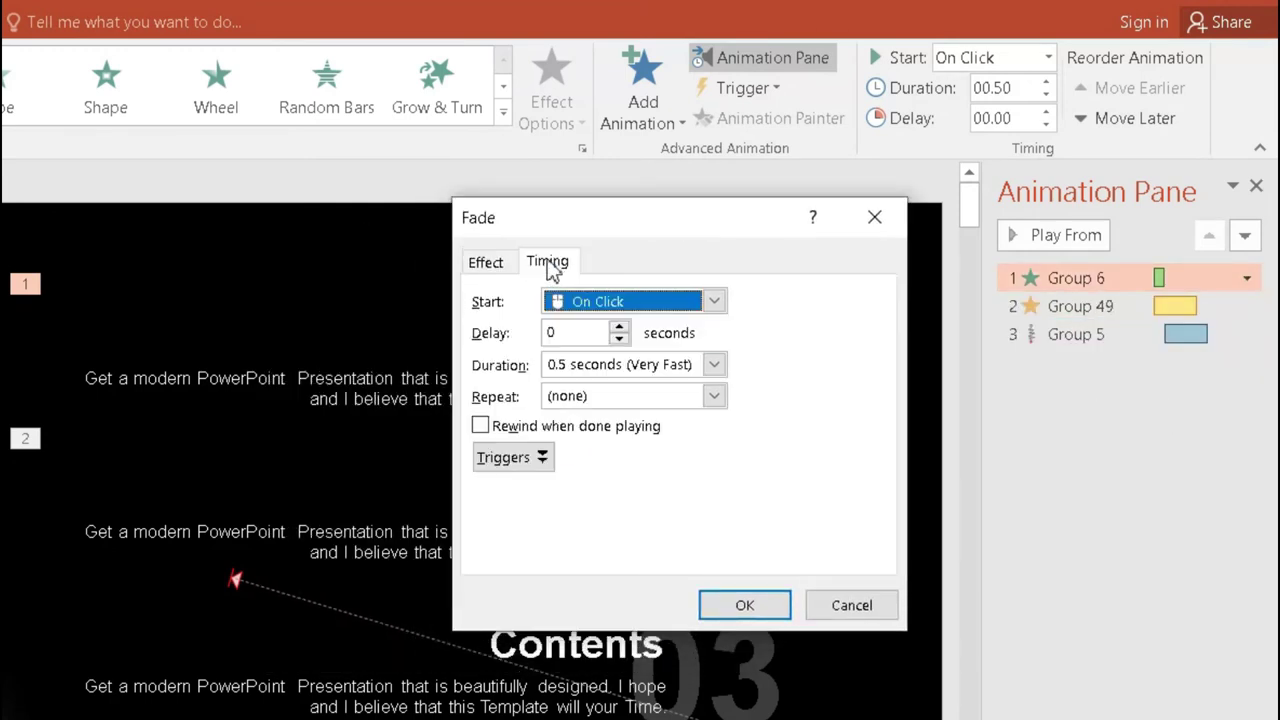
left_click(500, 264)
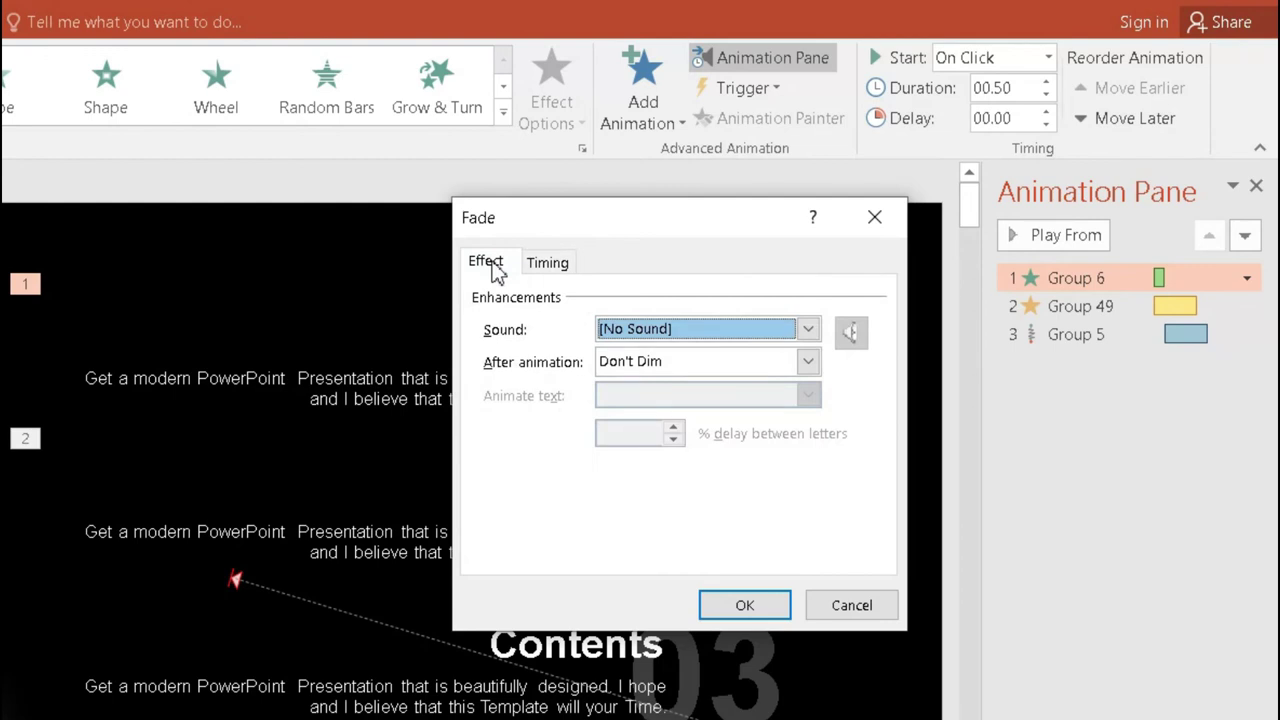
left_click(532, 270)
left_click(503, 270)
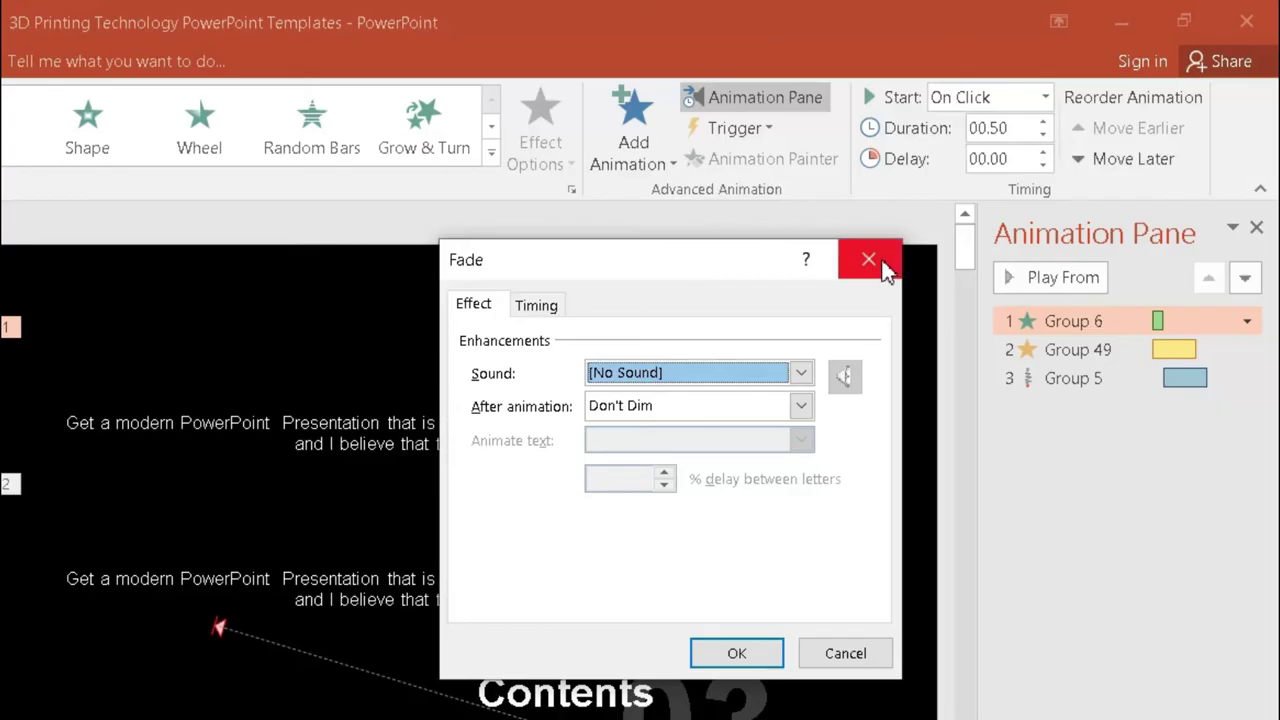
left_click(868, 260)
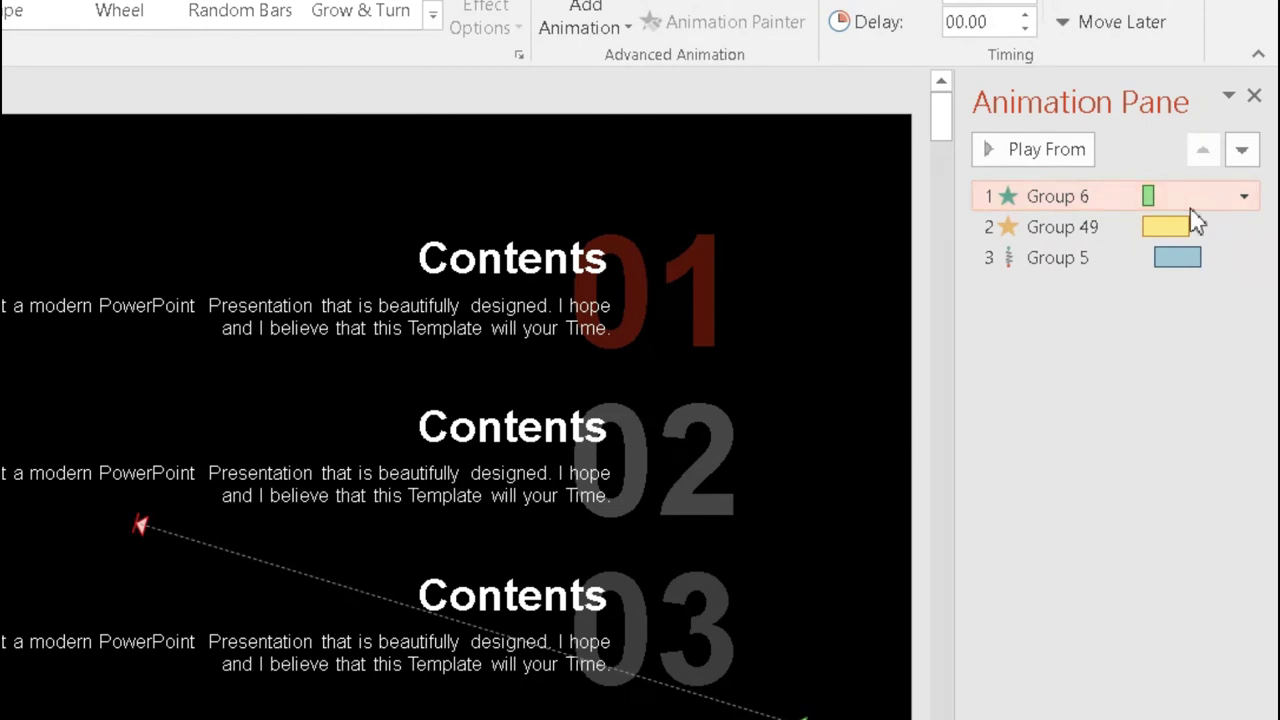
left_click(1243, 200)
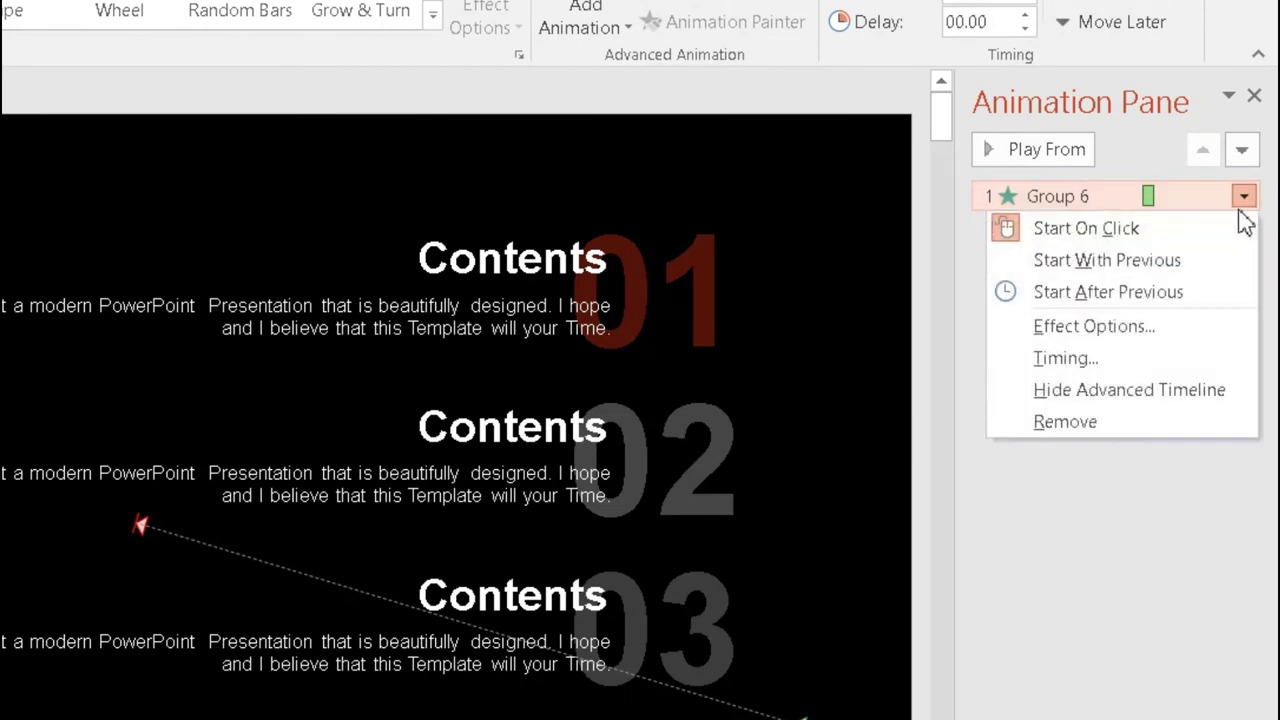
left_click(1141, 329)
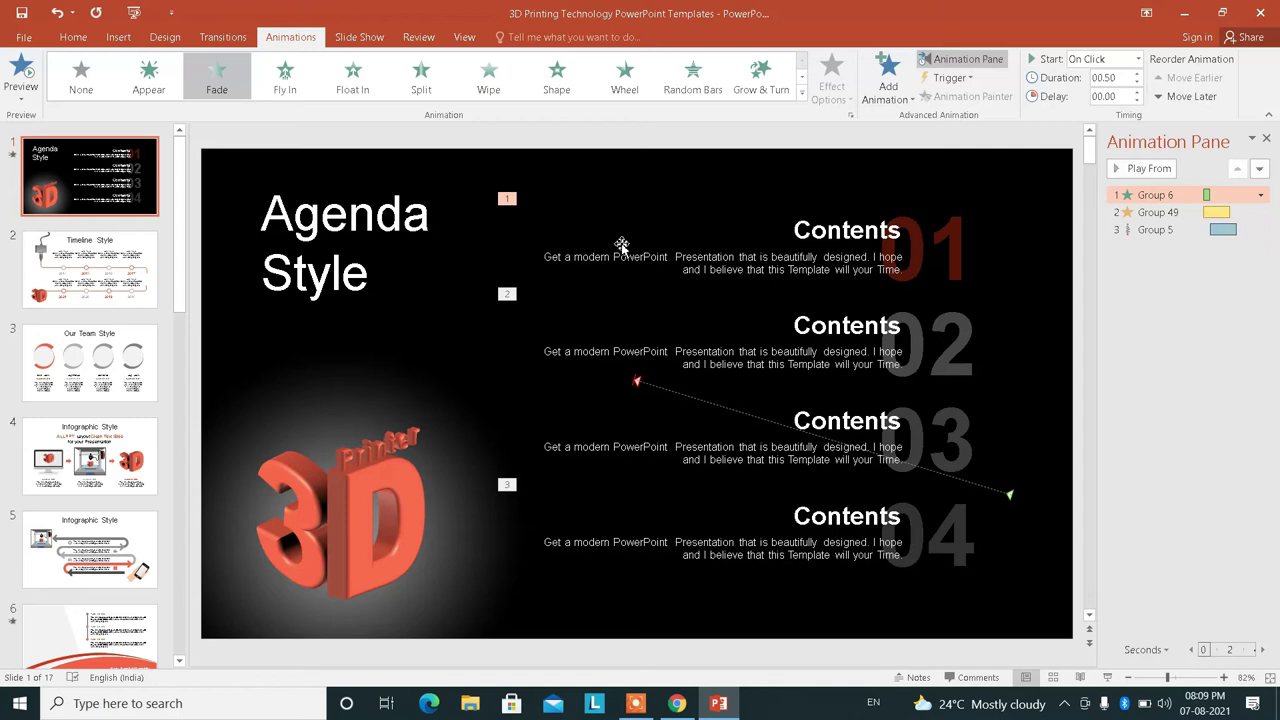
Step: Preview Group 49's Grow/Shrink emphasis, then select the 3D Printer logo on the slide
left_click(1168, 284)
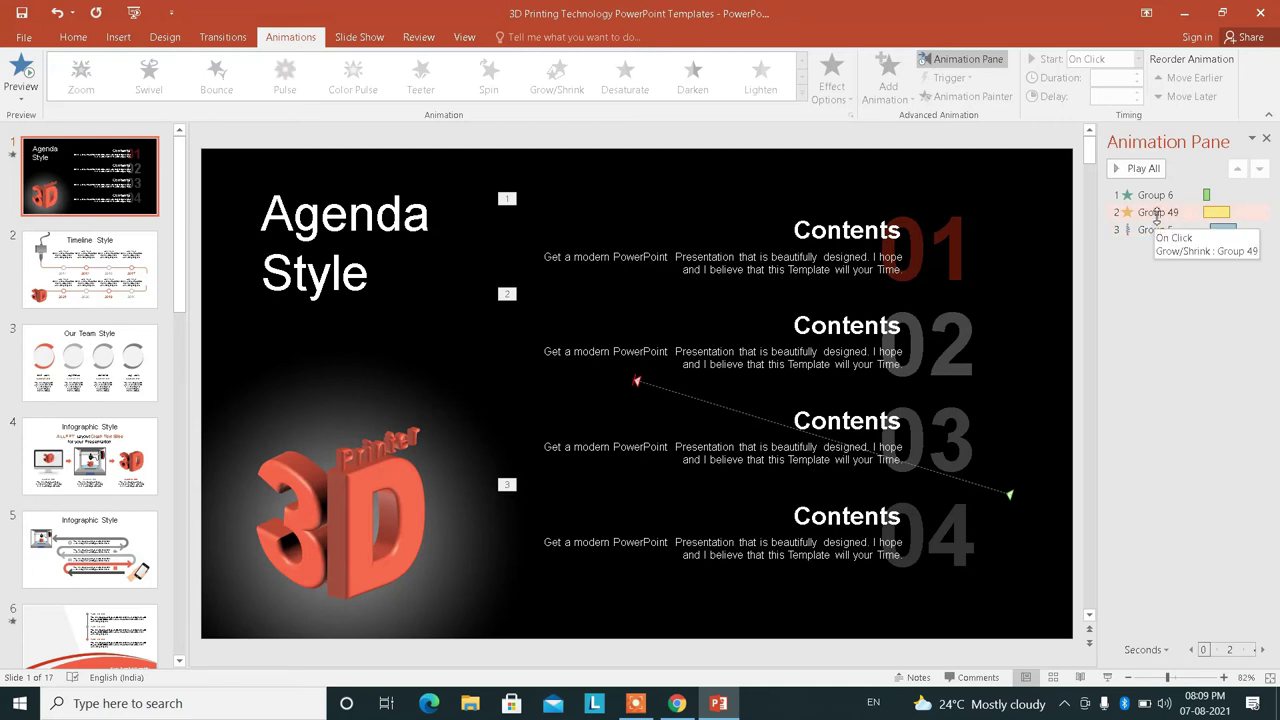
left_click(1157, 212)
left_click(1147, 170)
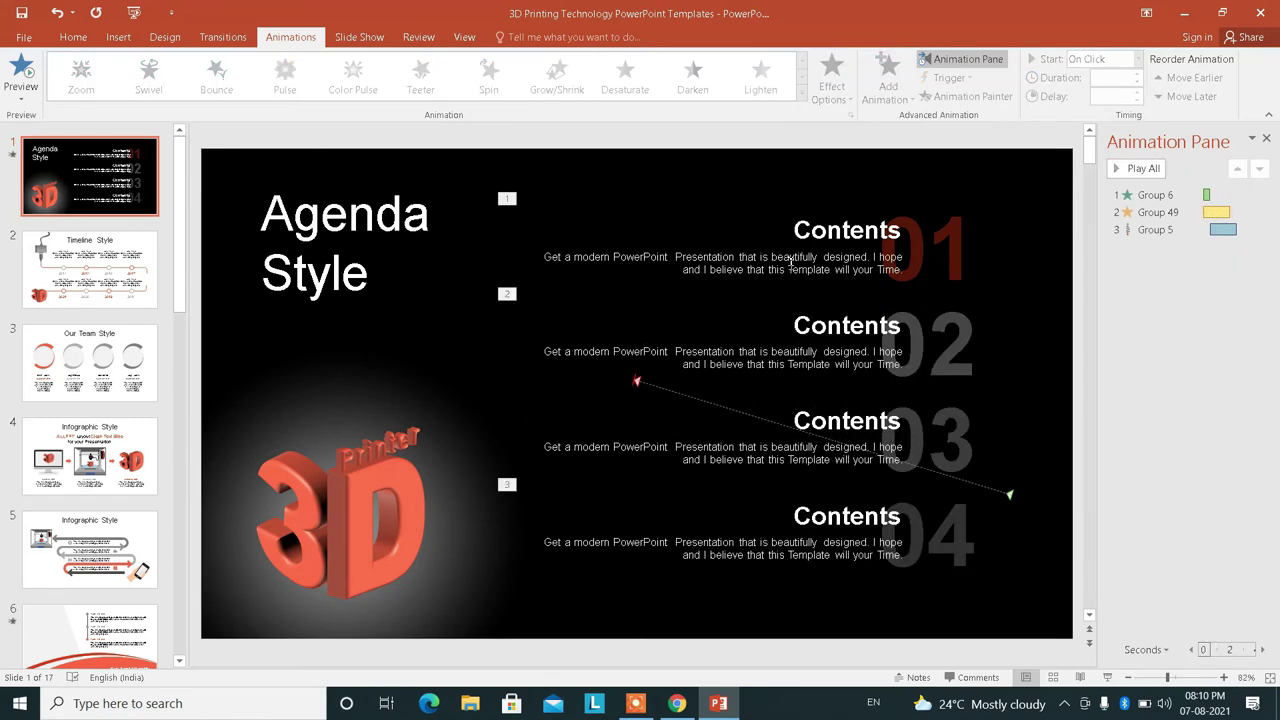
left_click(357, 470)
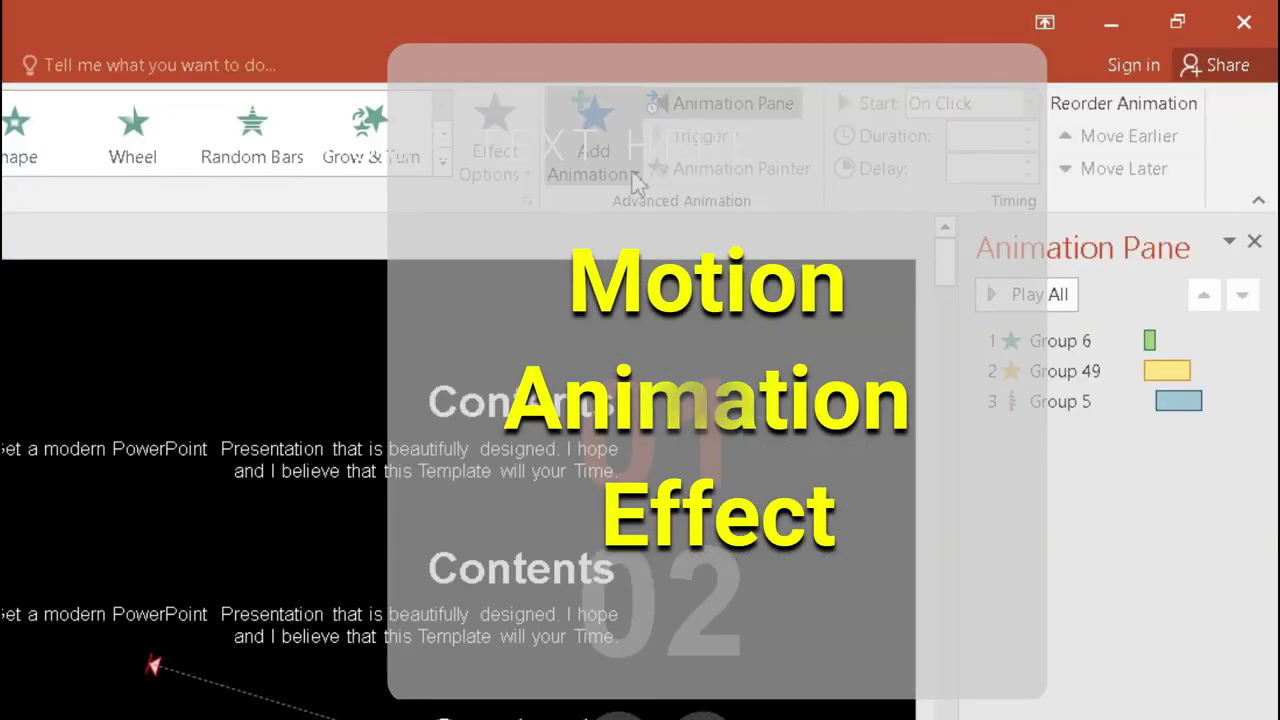
Step: Preview the 6 Point Star, Hexagon, Arc Down and Octagon paths, then apply 8 Point Star to the logo
left_click(635, 178)
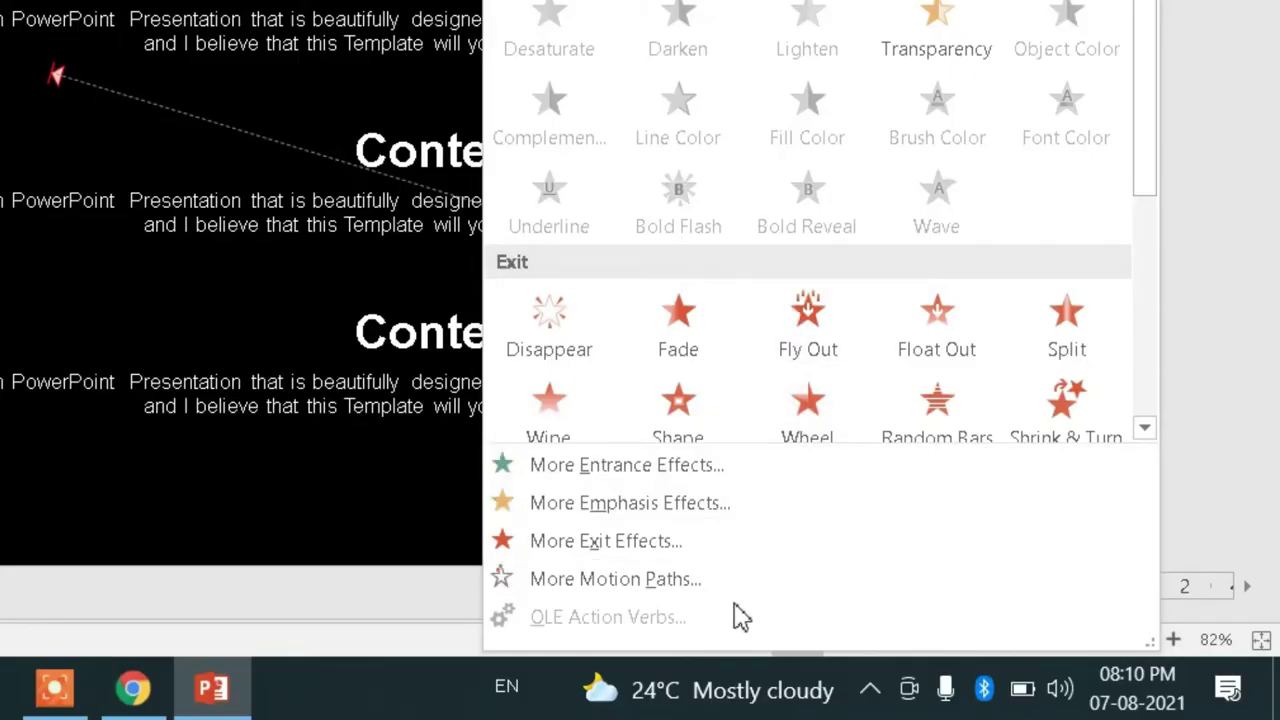
left_click(733, 582)
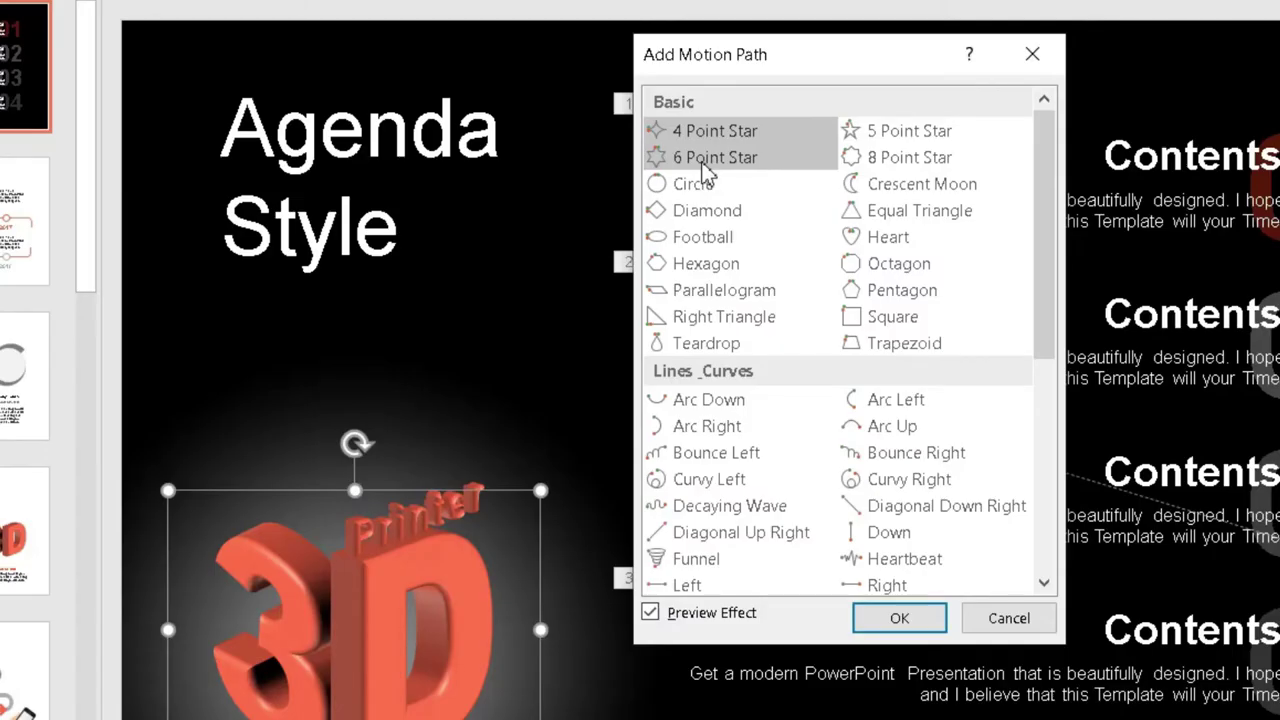
left_click_drag(778, 55, 779, 38)
left_click(714, 142)
left_click(705, 247)
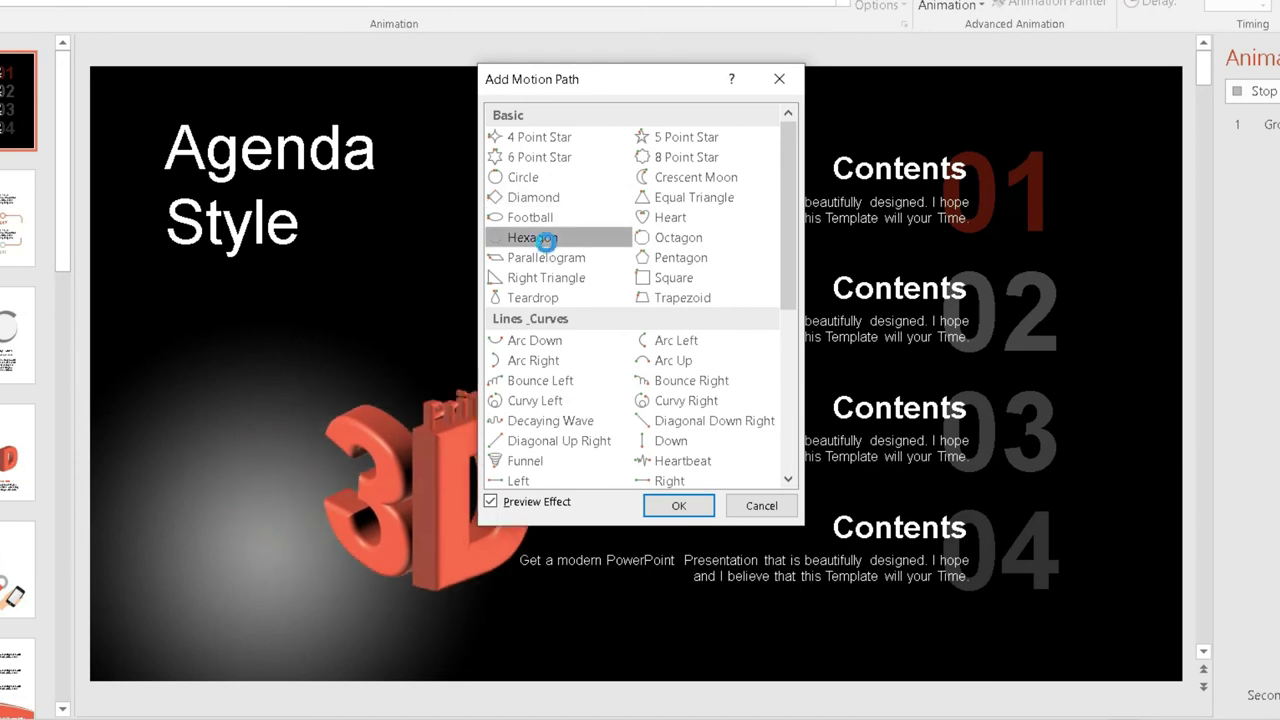
left_click(531, 340)
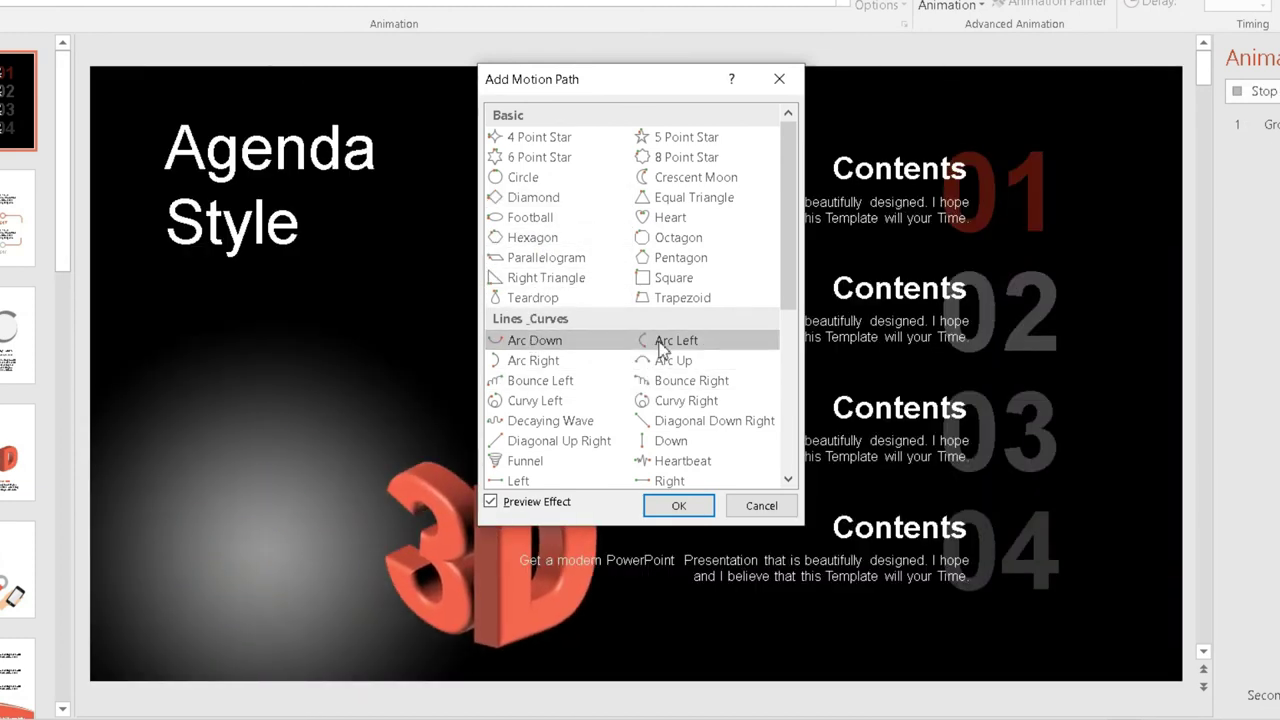
left_click(680, 244)
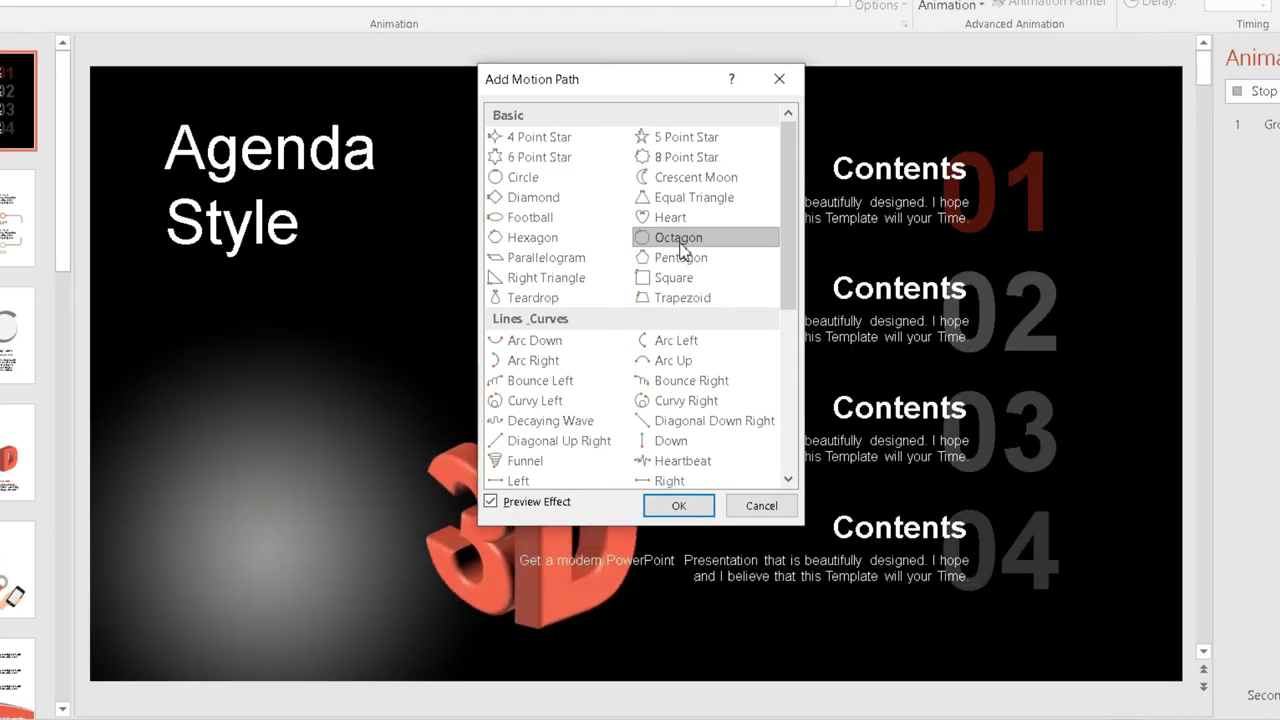
left_click(677, 160)
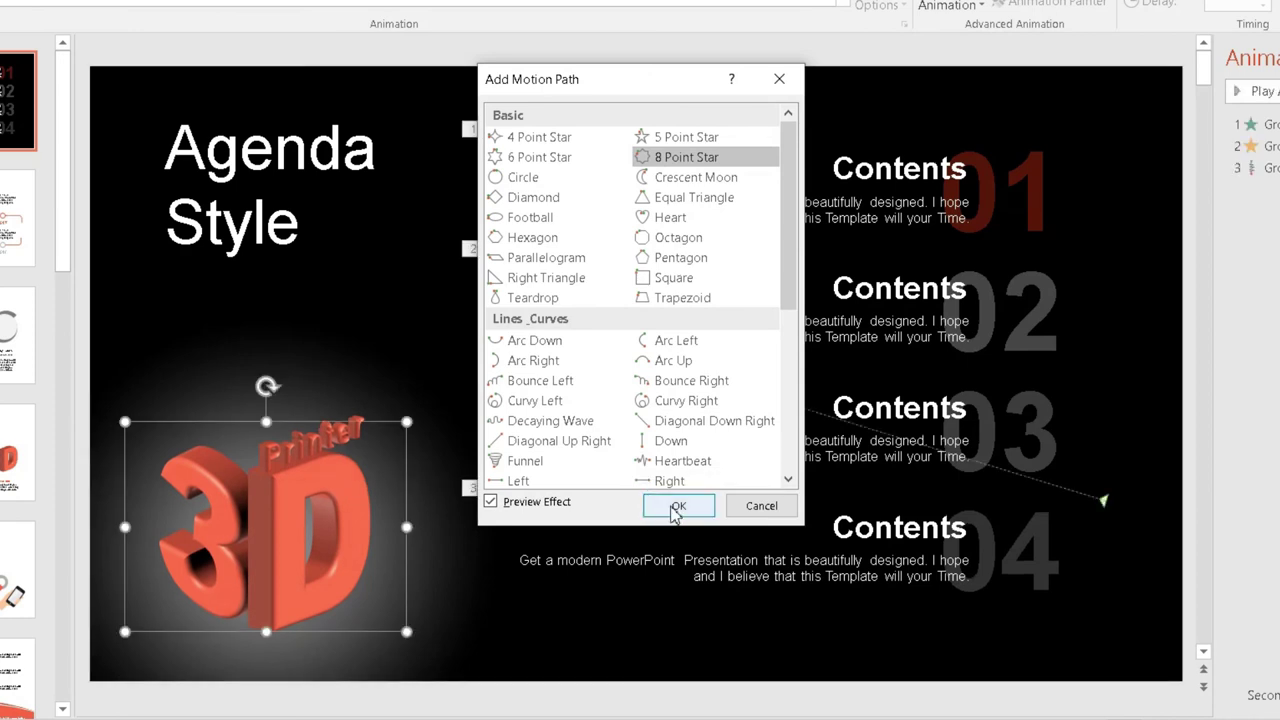
left_click(677, 507)
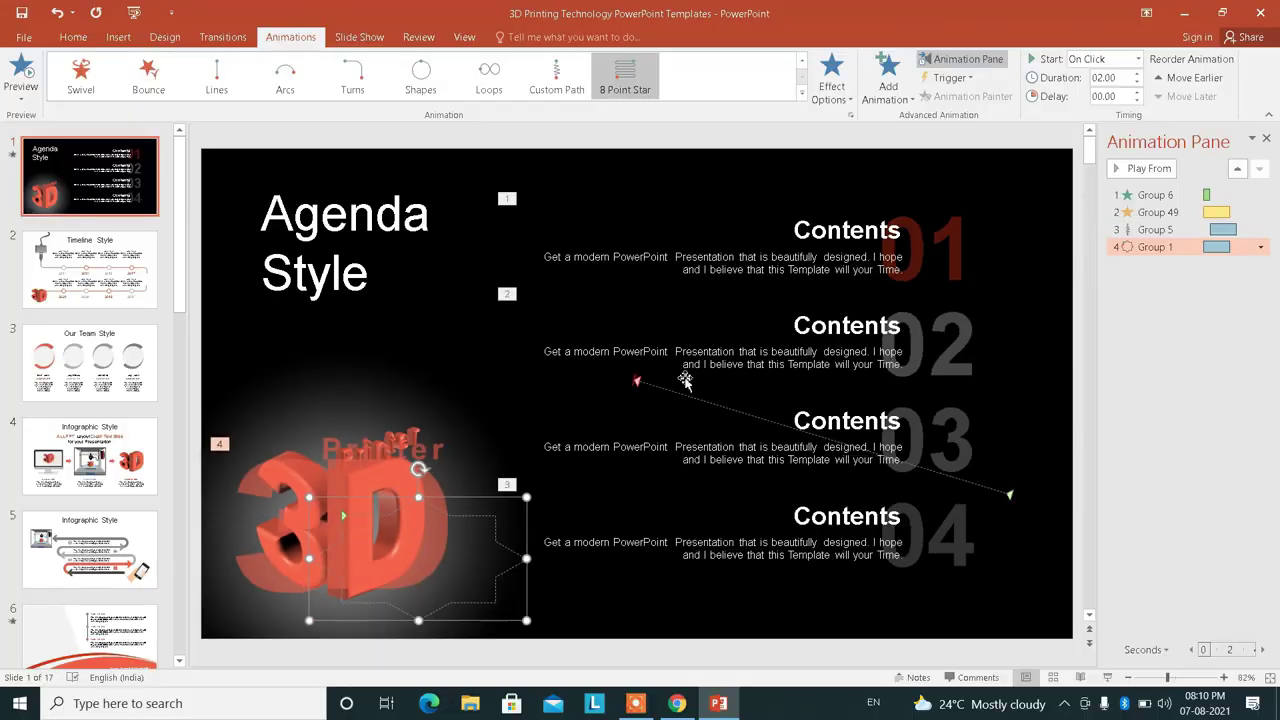
Step: Give Group 1's star path a 0.5-second delay, keeping the 2-second duration
left_click(1261, 247)
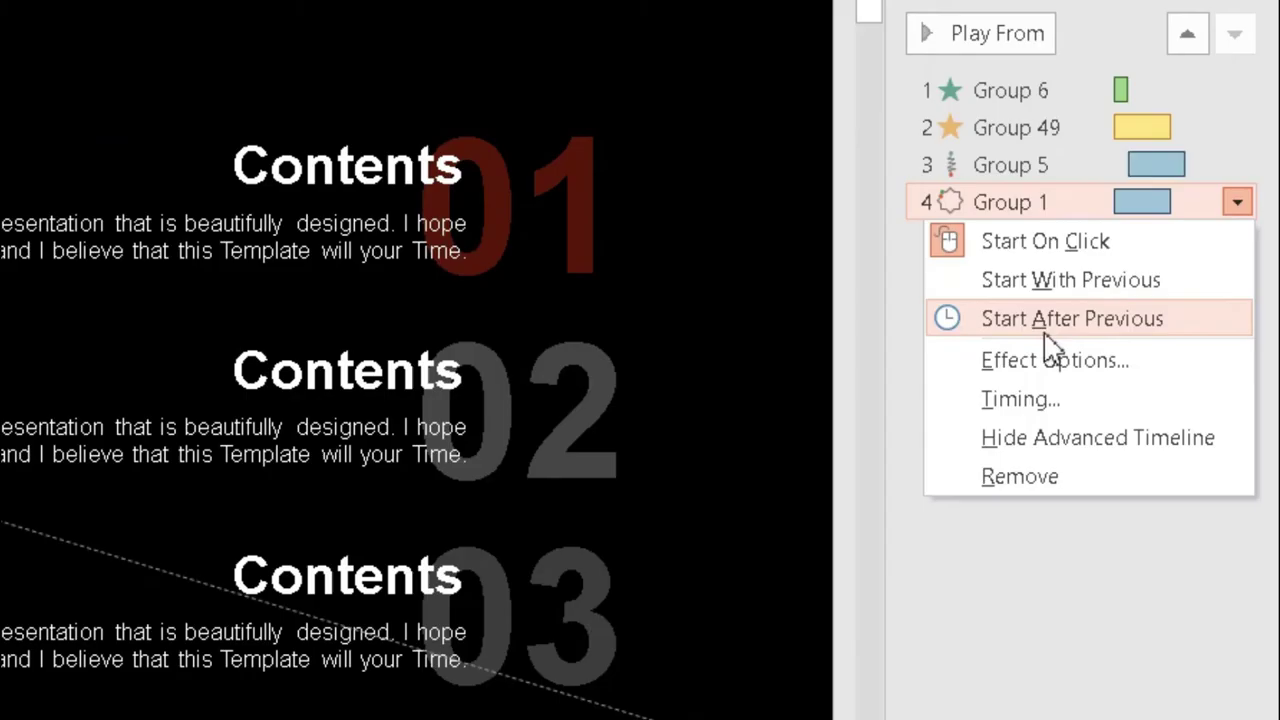
left_click(1175, 320)
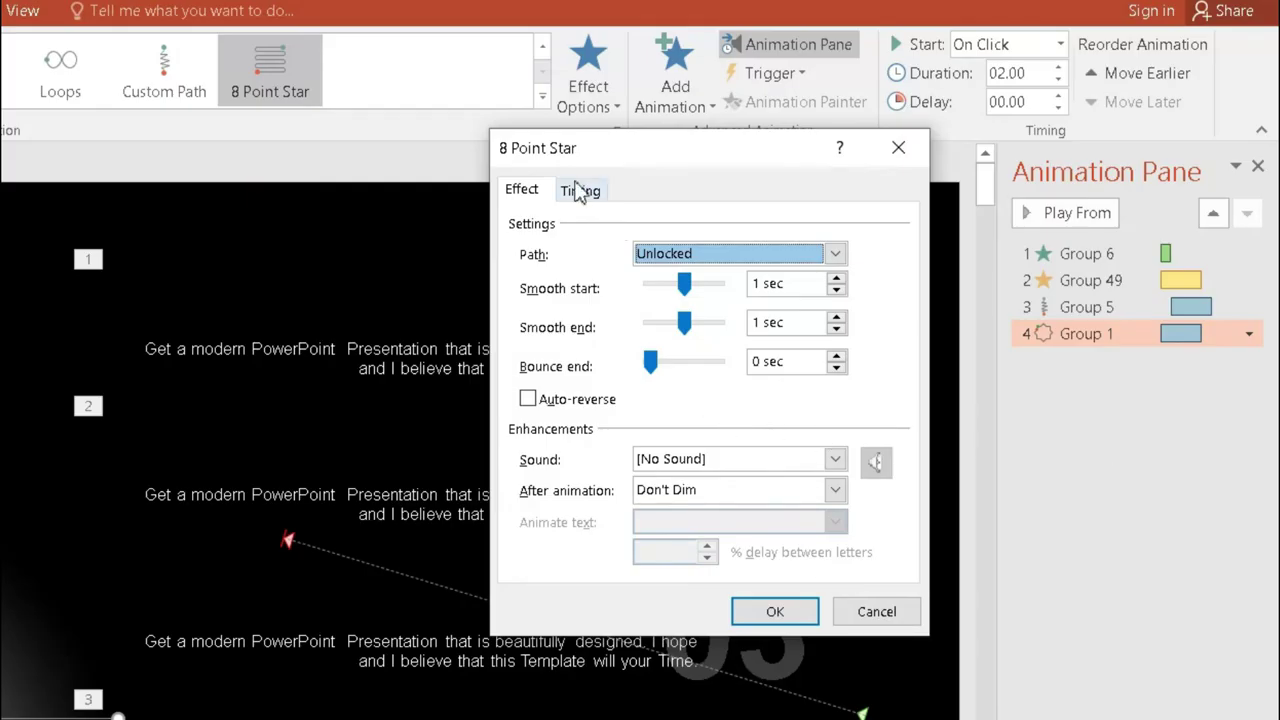
left_click(580, 190)
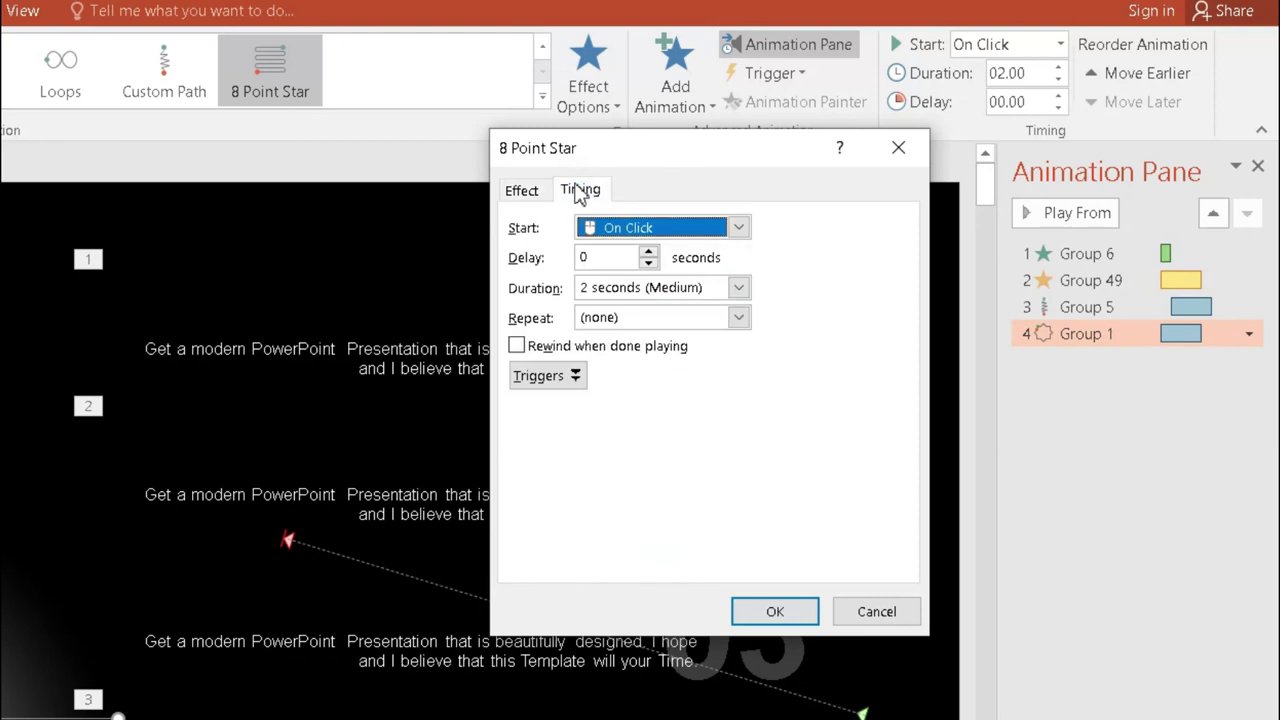
left_click(649, 251)
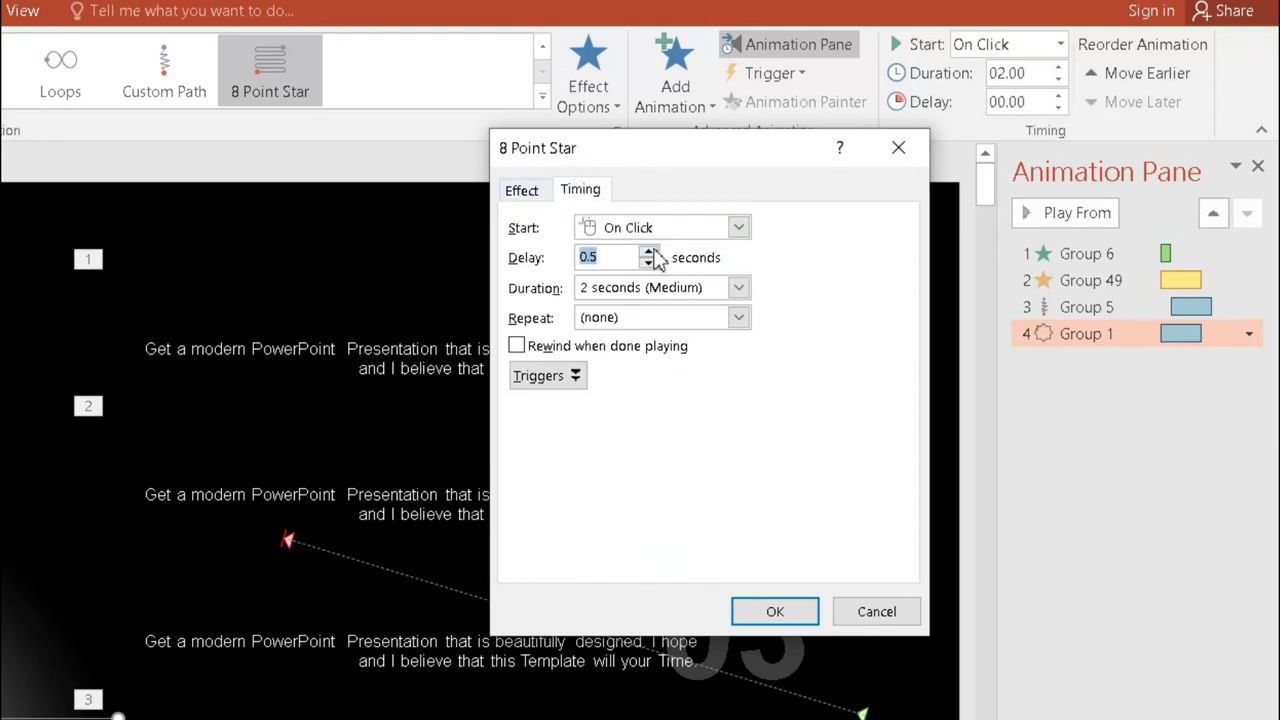
left_click(738, 288)
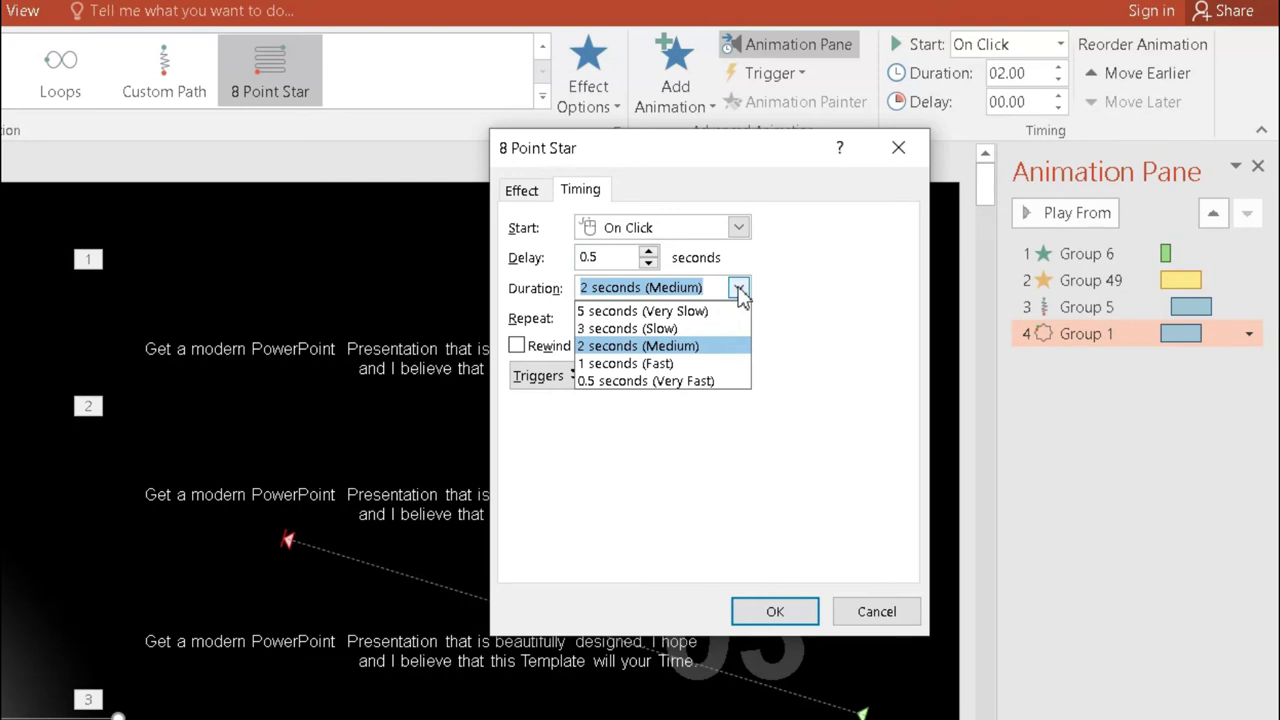
left_click(738, 288)
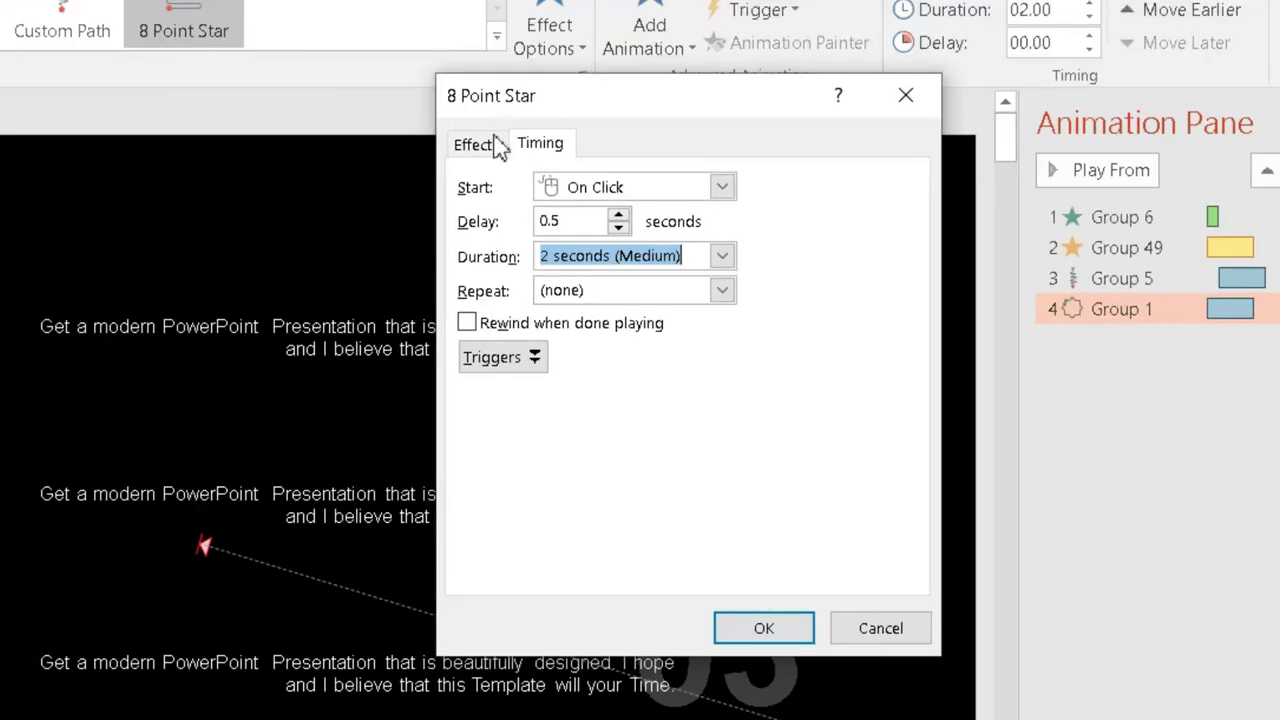
Step: Add a Chime sound to the 8 Point Star motion
left_click(479, 146)
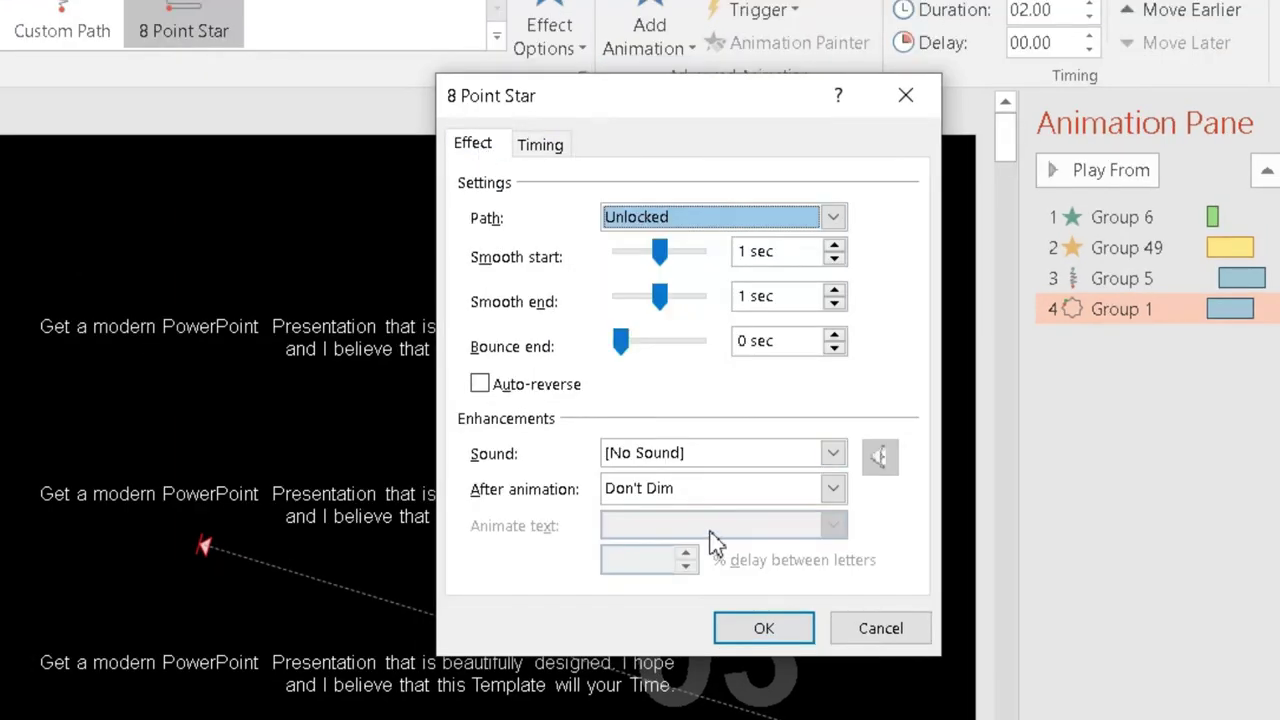
left_click(543, 145)
left_click(480, 145)
left_click(766, 455)
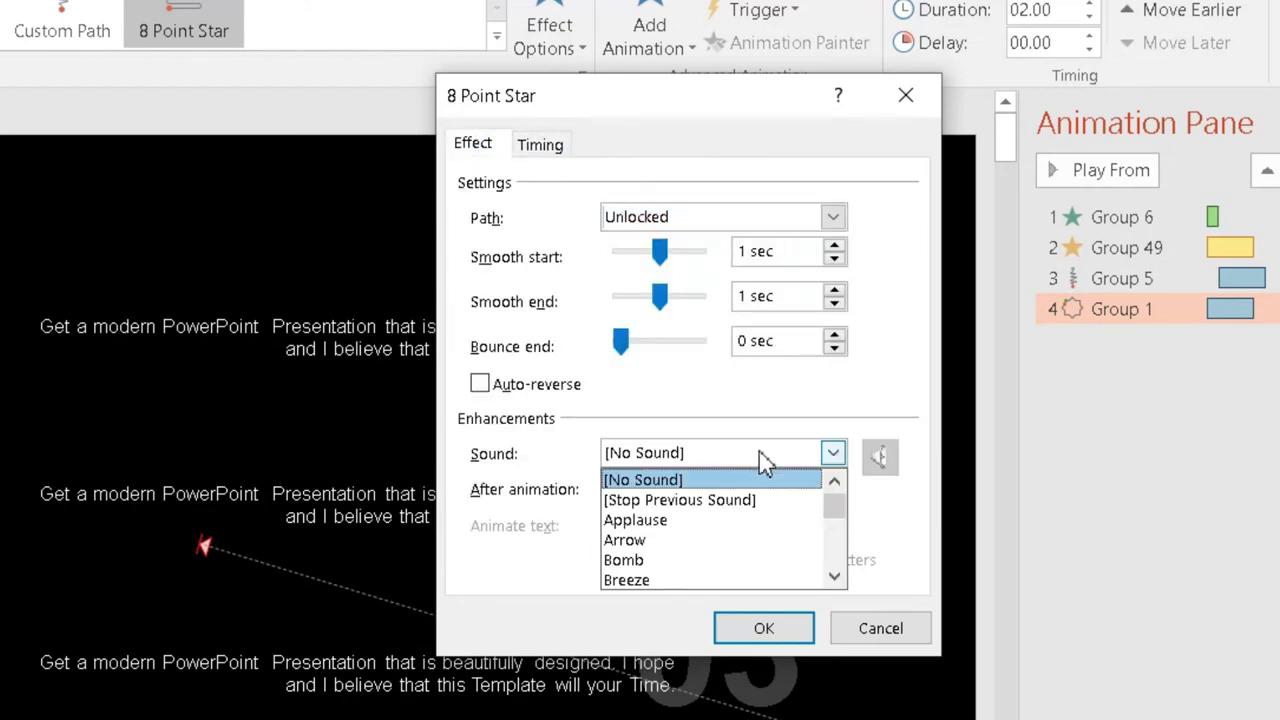
scroll(698, 566, "down", 2)
left_click(694, 540)
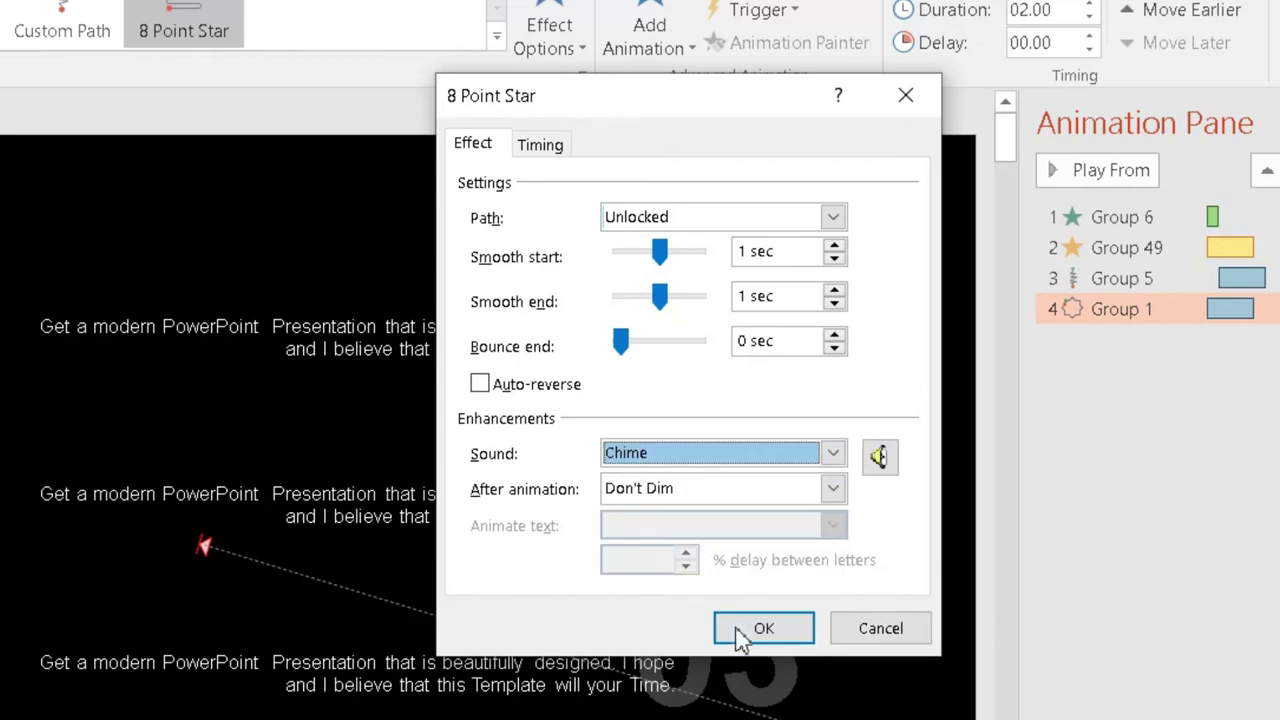
Step: Make the star motion repeat 3 times and confirm the settings
left_click(550, 148)
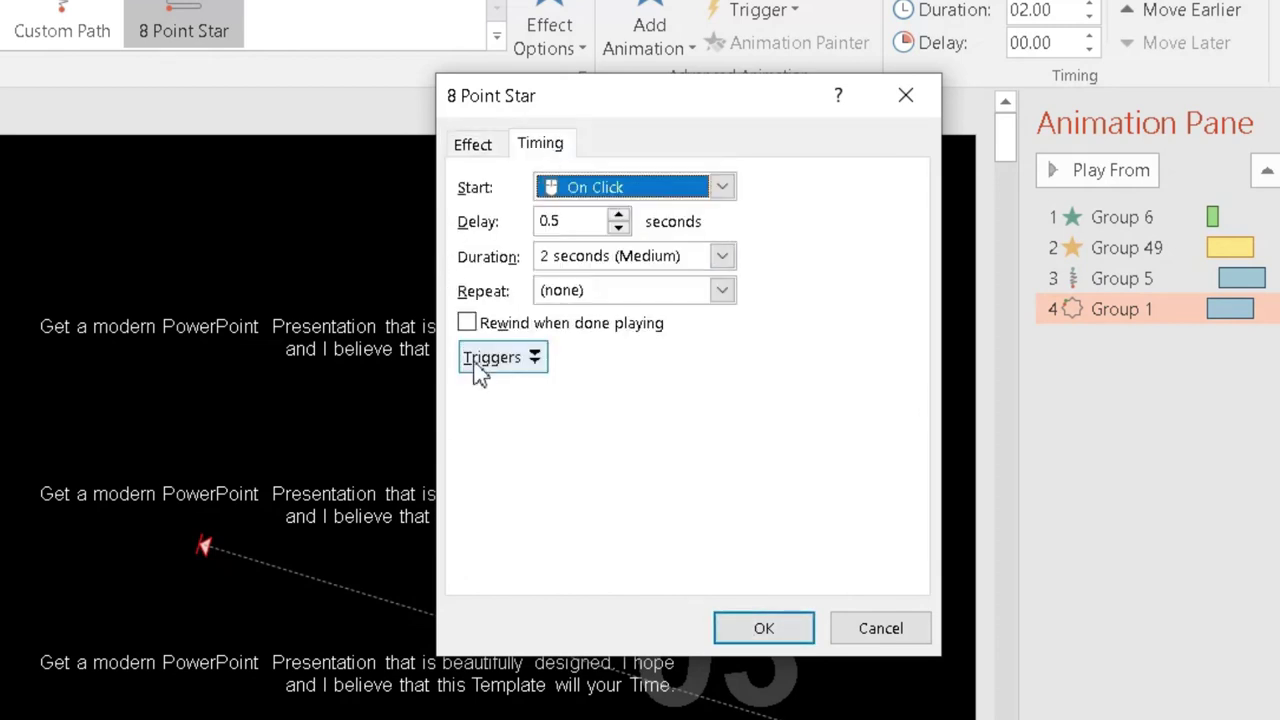
left_click(662, 290)
left_click(720, 290)
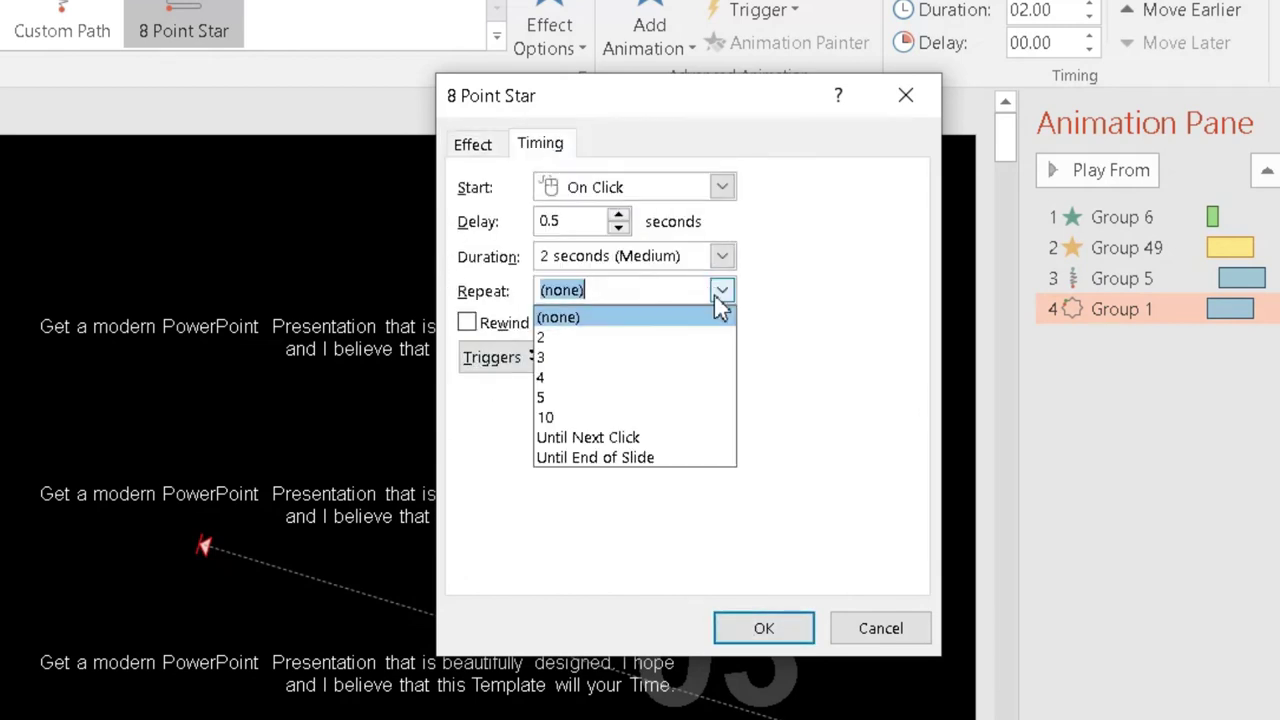
left_click(645, 359)
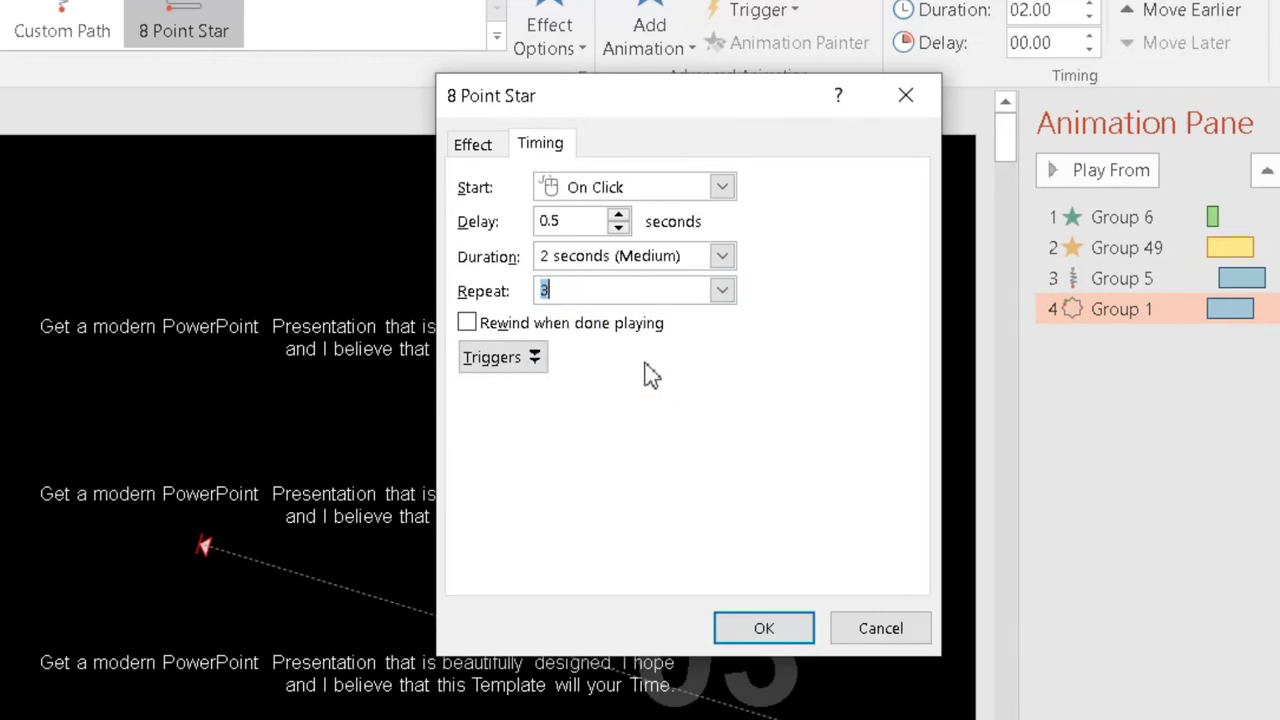
left_click(757, 630)
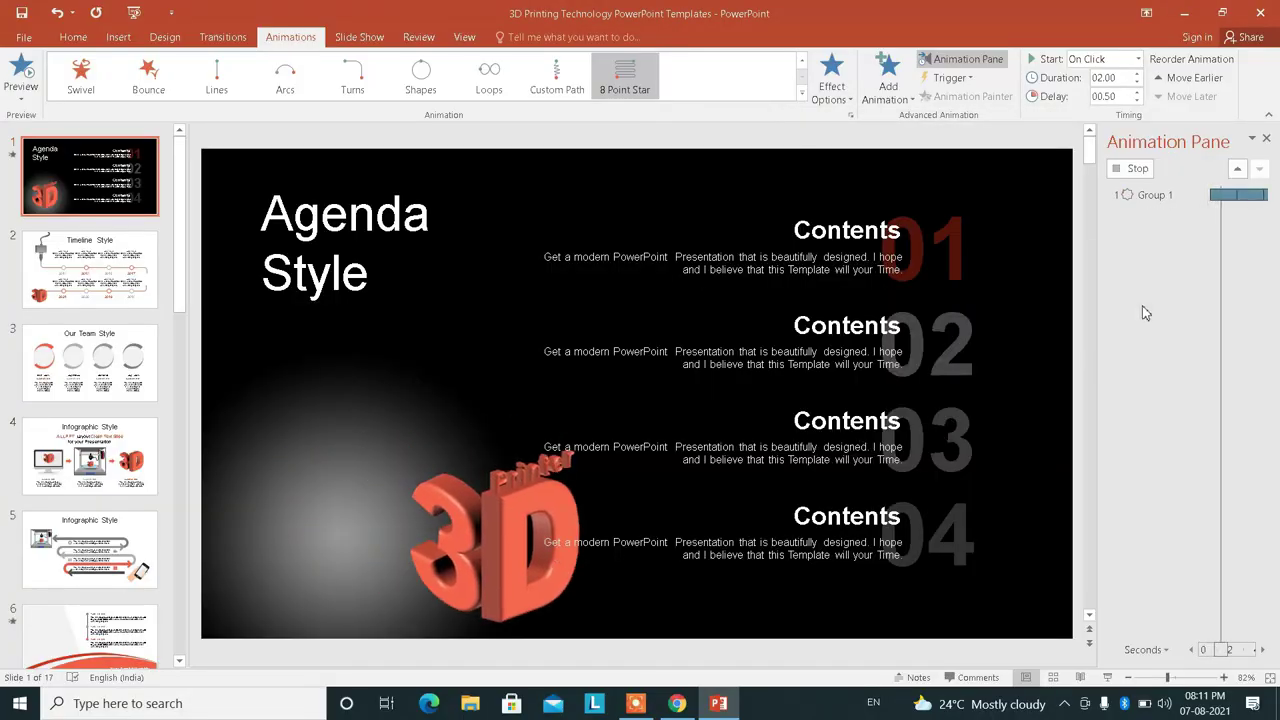